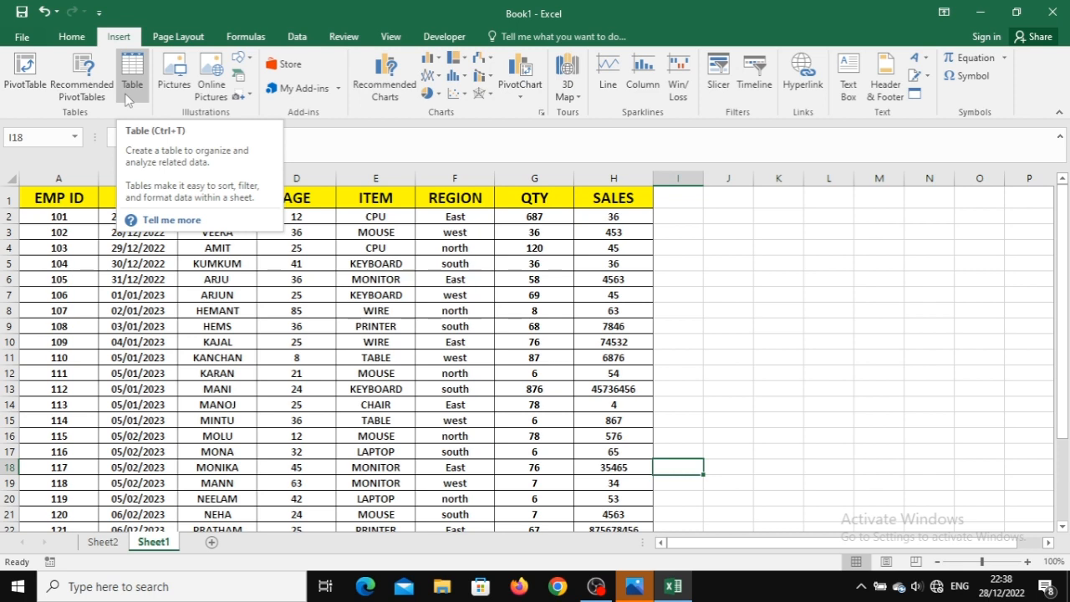
Insert the recommended PivotTable "Sum of AGE by REGION" from the employee data on Sheet1.
left_click(182, 331)
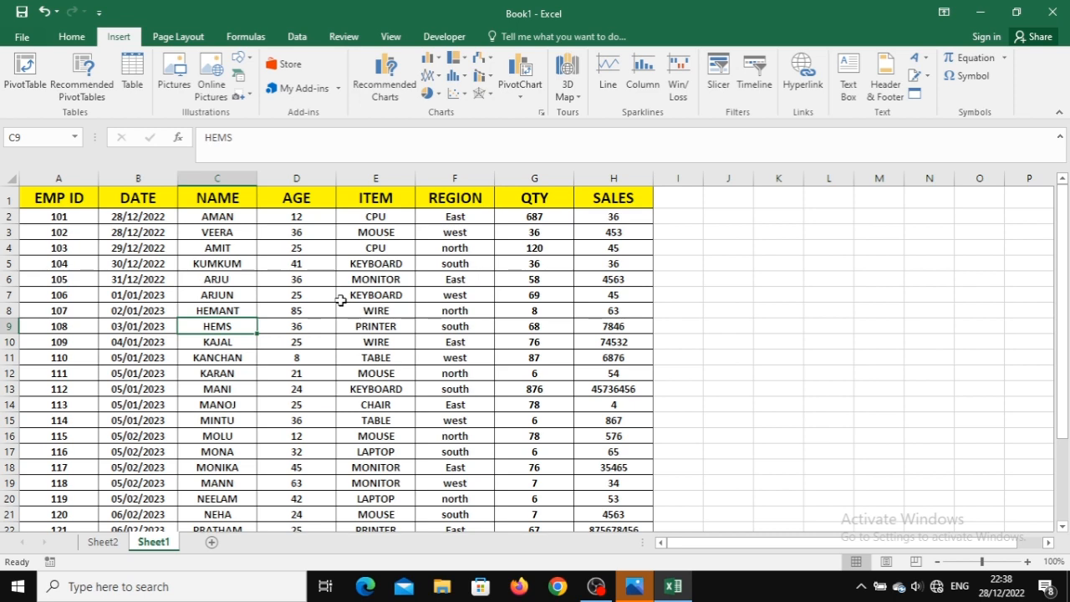
left_click(82, 83)
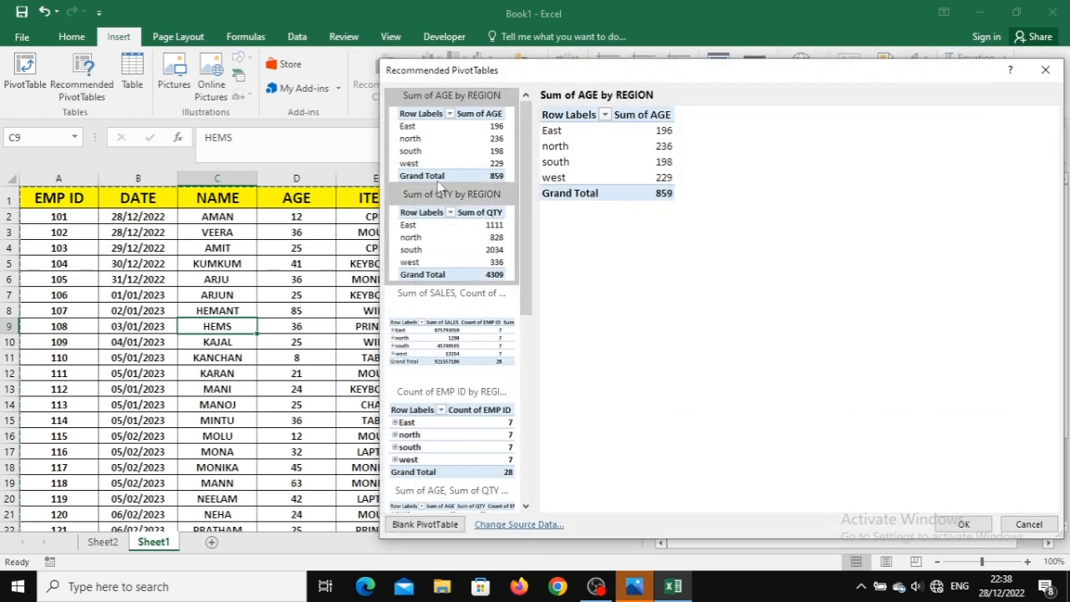
left_click(451, 343)
left_click(460, 438)
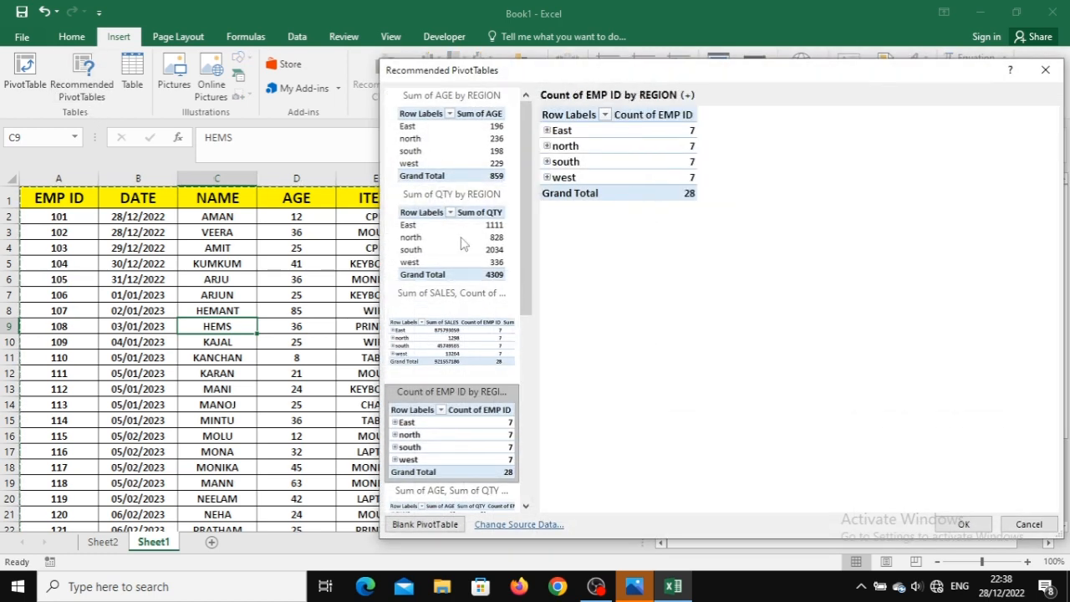
left_click(450, 165)
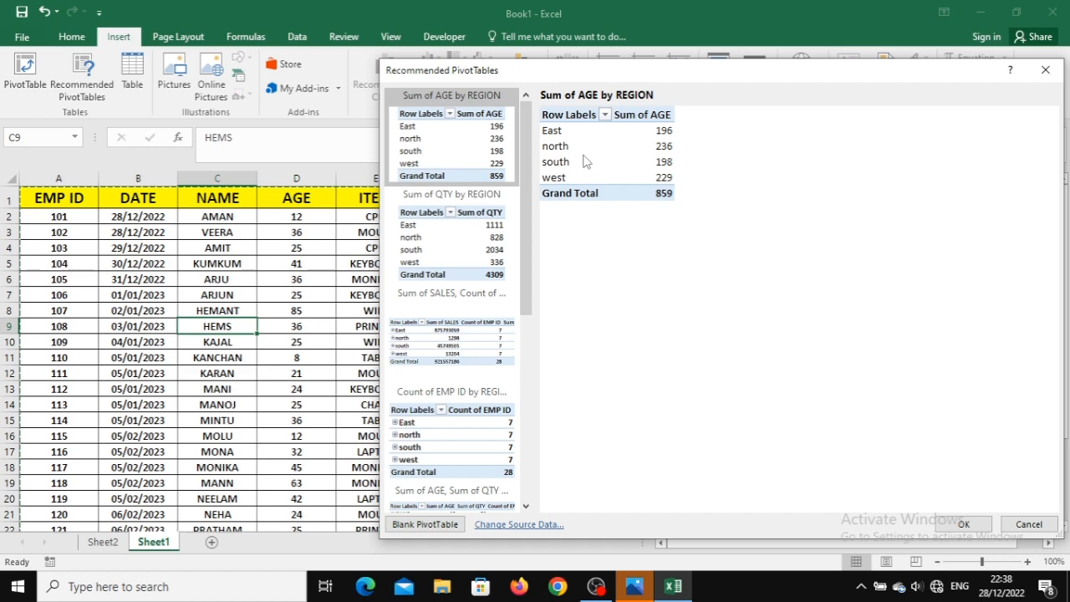
key("Return")
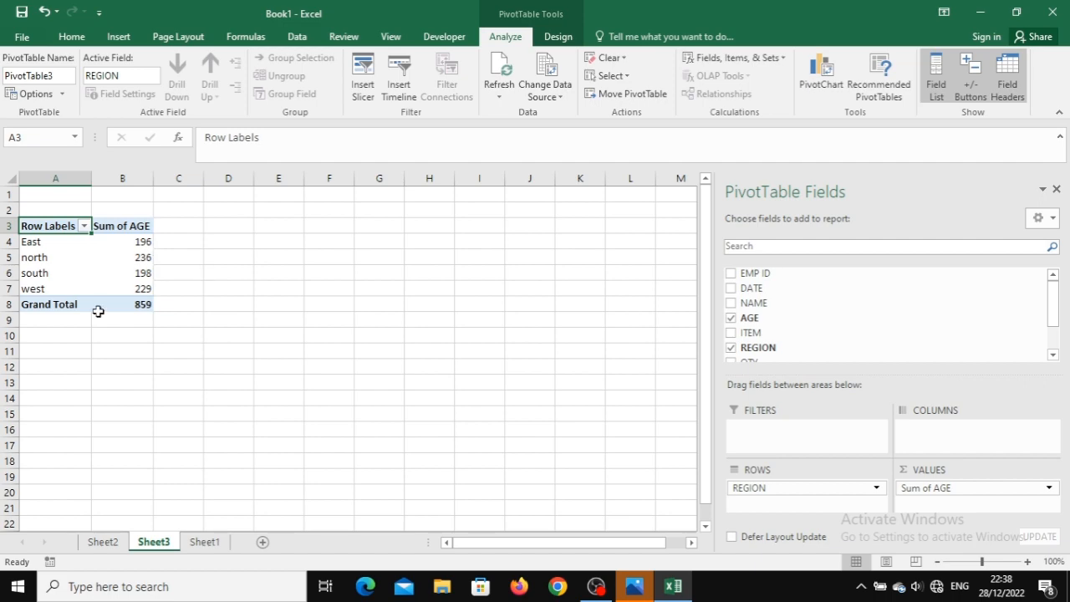
From the Sheet1 data, insert the recommended PivotTable "Sum of SALES, Count of EMP ID and Sum of QTY by REGION".
key("ctrl+Page_Down")
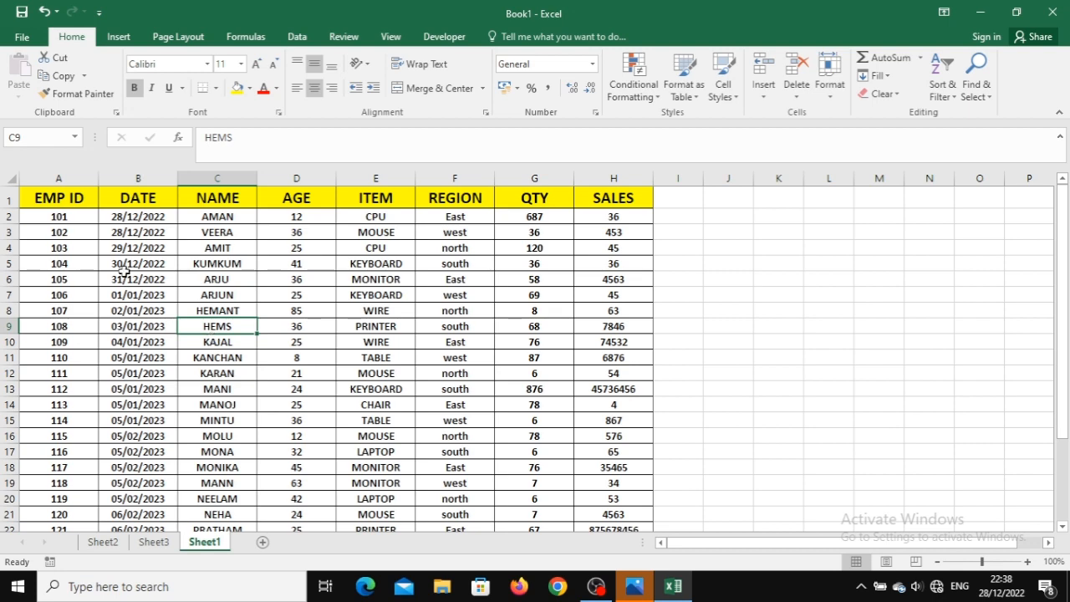
left_click(118, 36)
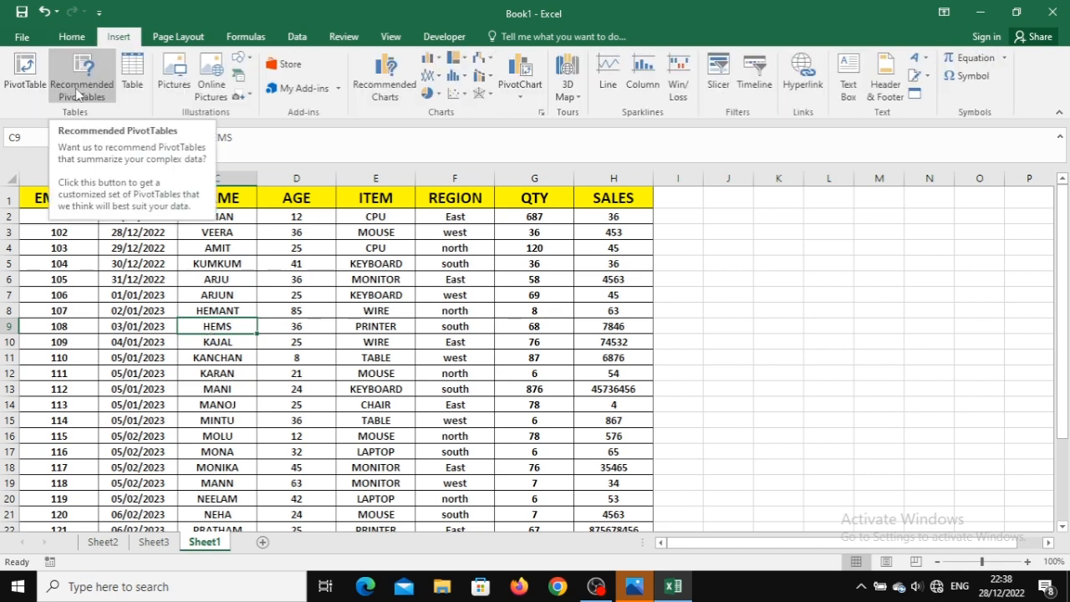
left_click(76, 91)
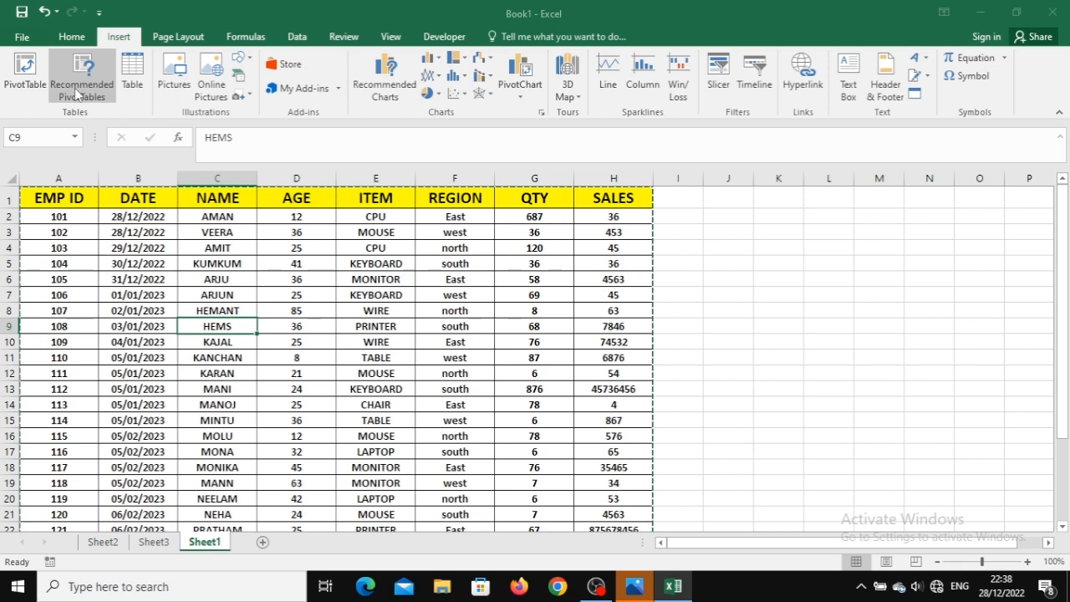
left_click(422, 257)
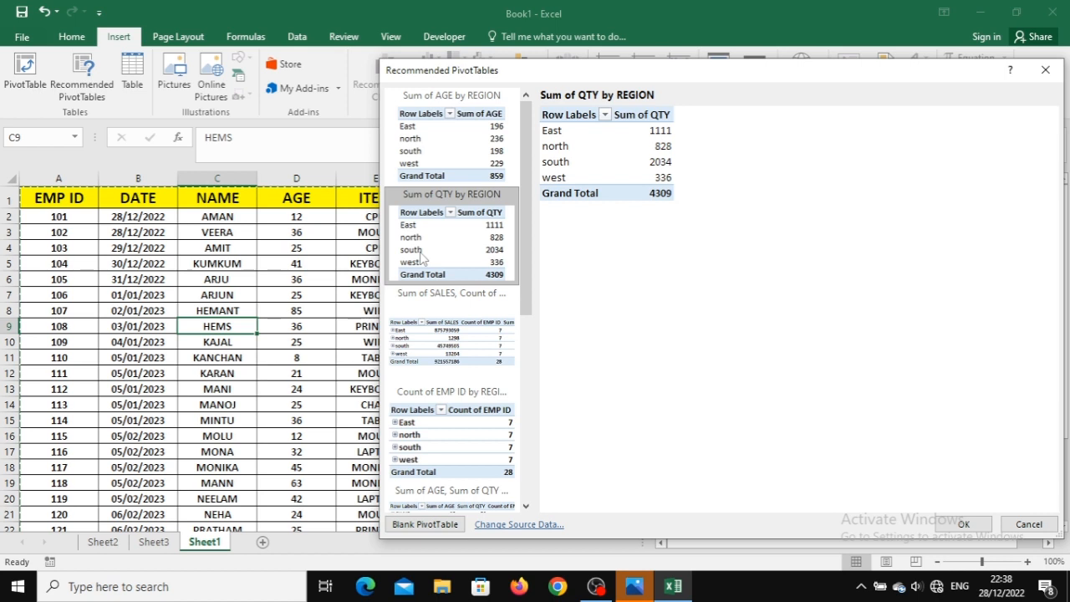
left_click(451, 334)
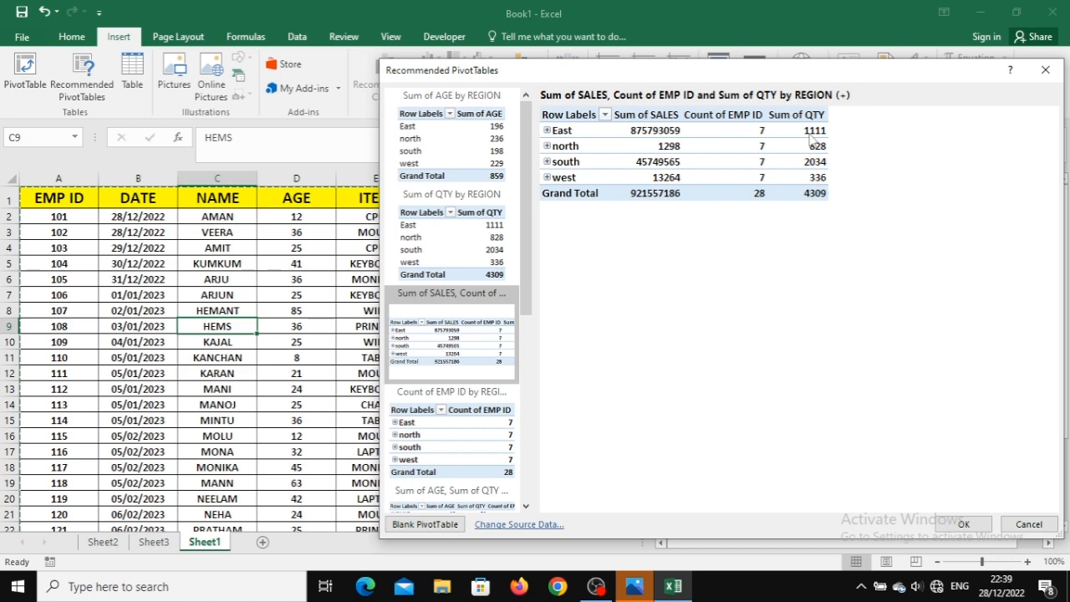
key("Return")
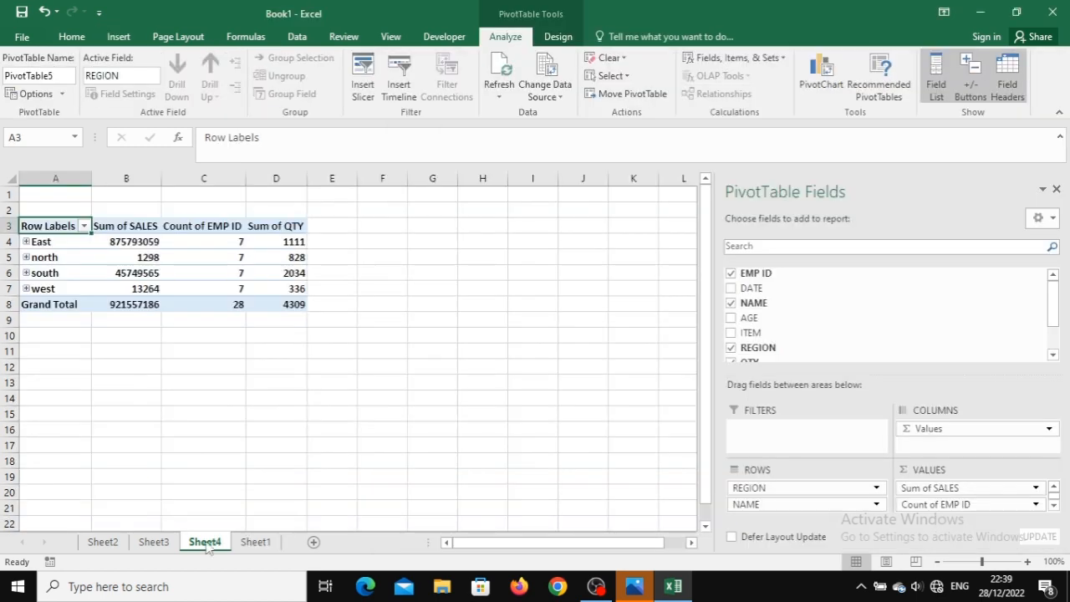
Convert the Sheet1 data range $A$1:$H$29 into a table with headers.
left_click(255, 542)
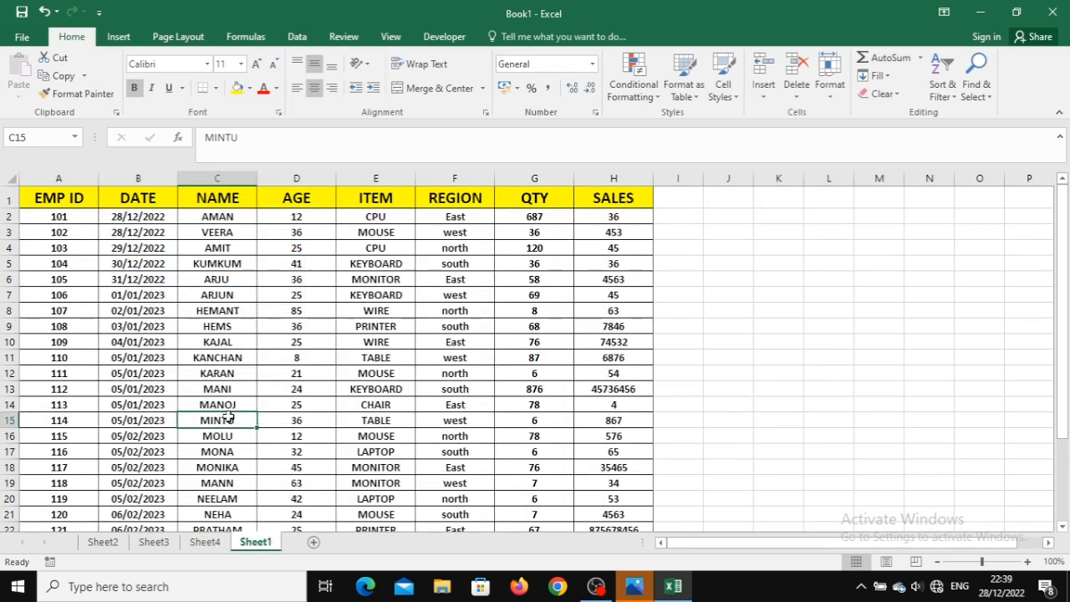
left_click(130, 42)
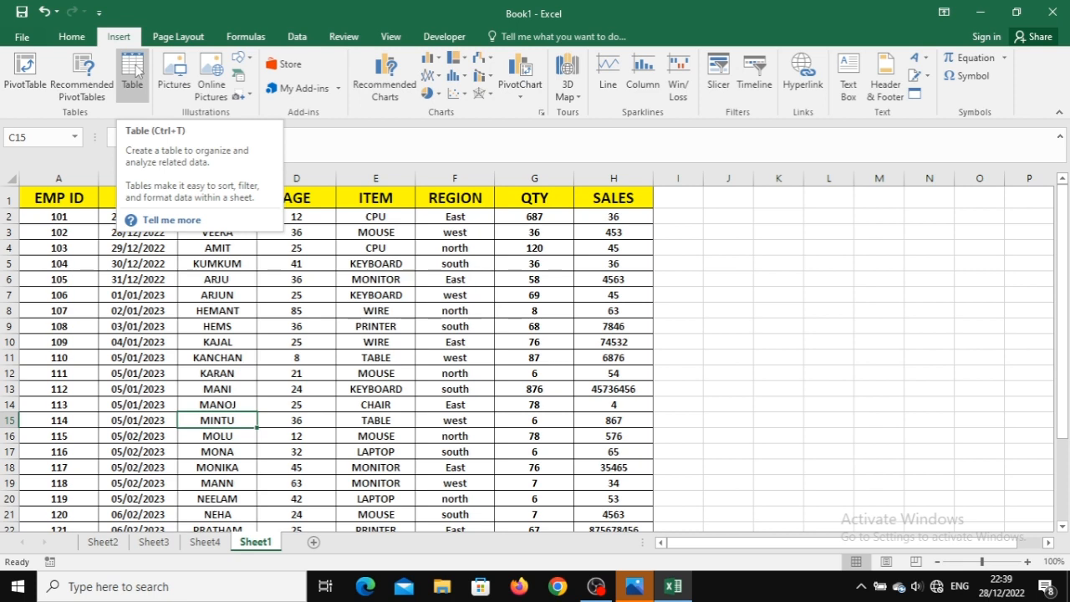
left_click(134, 74)
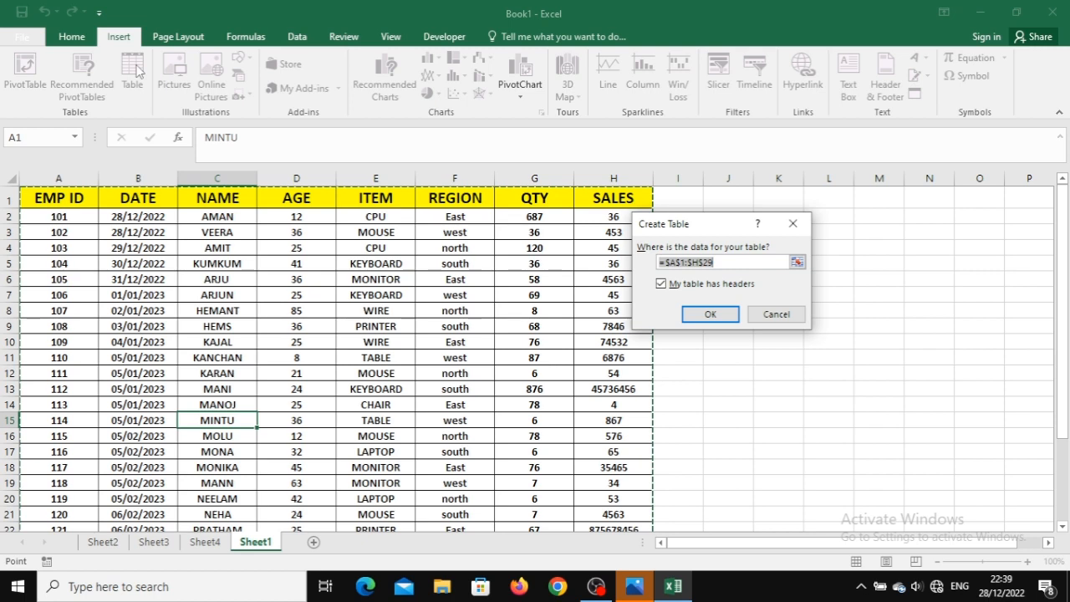
left_click(700, 312)
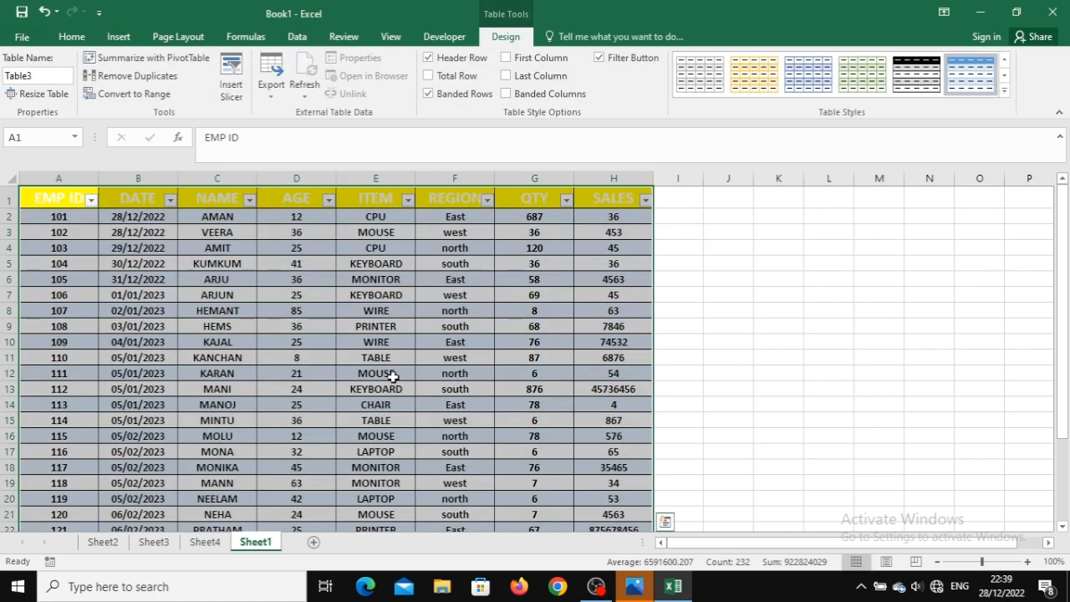
left_click_drag(58, 199, 592, 193)
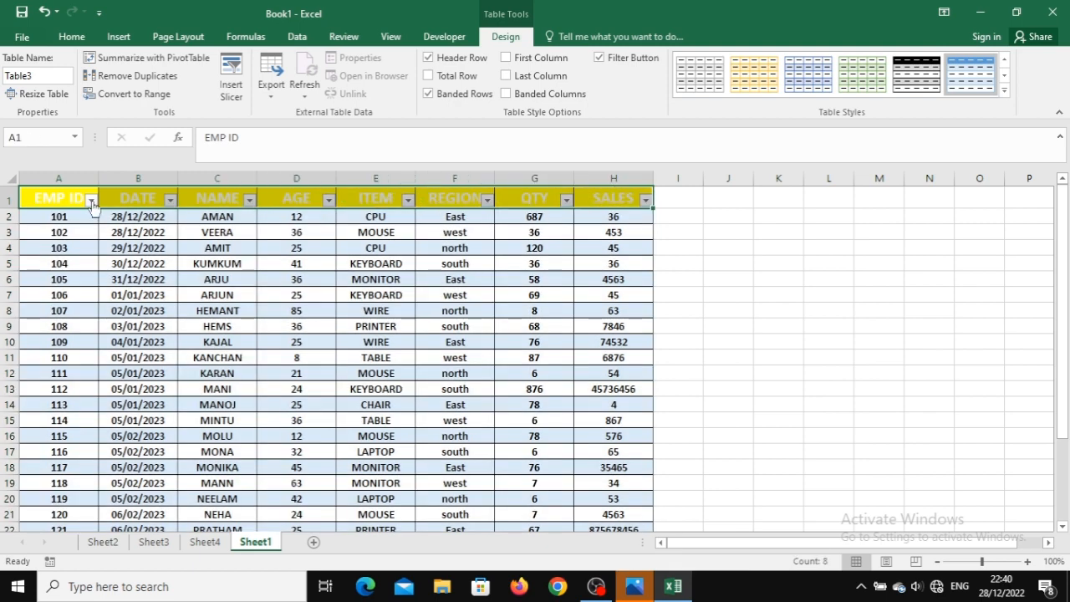
left_click(109, 262)
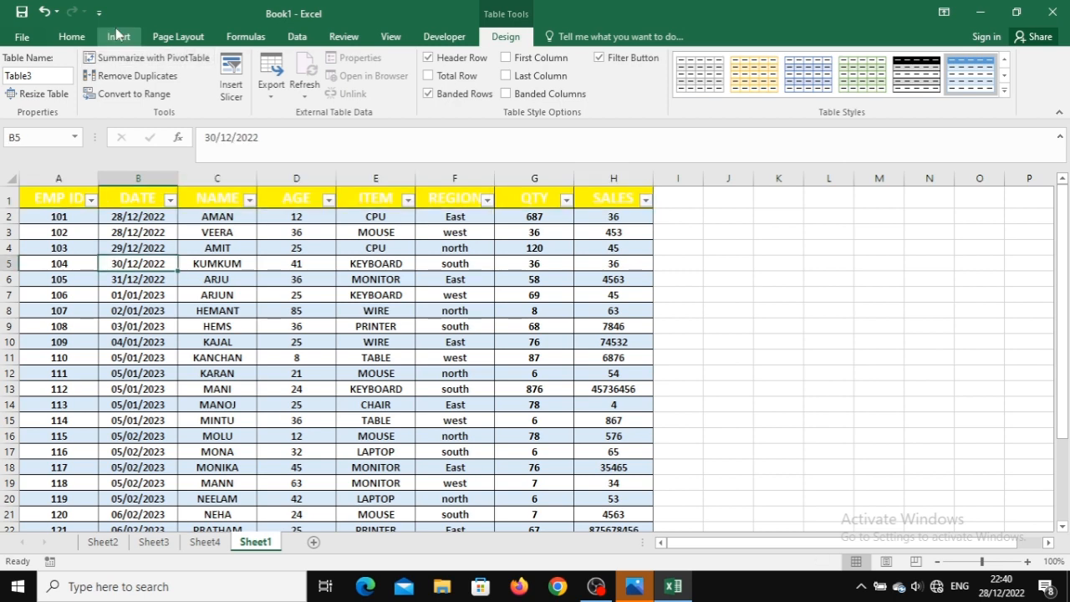
left_click(118, 36)
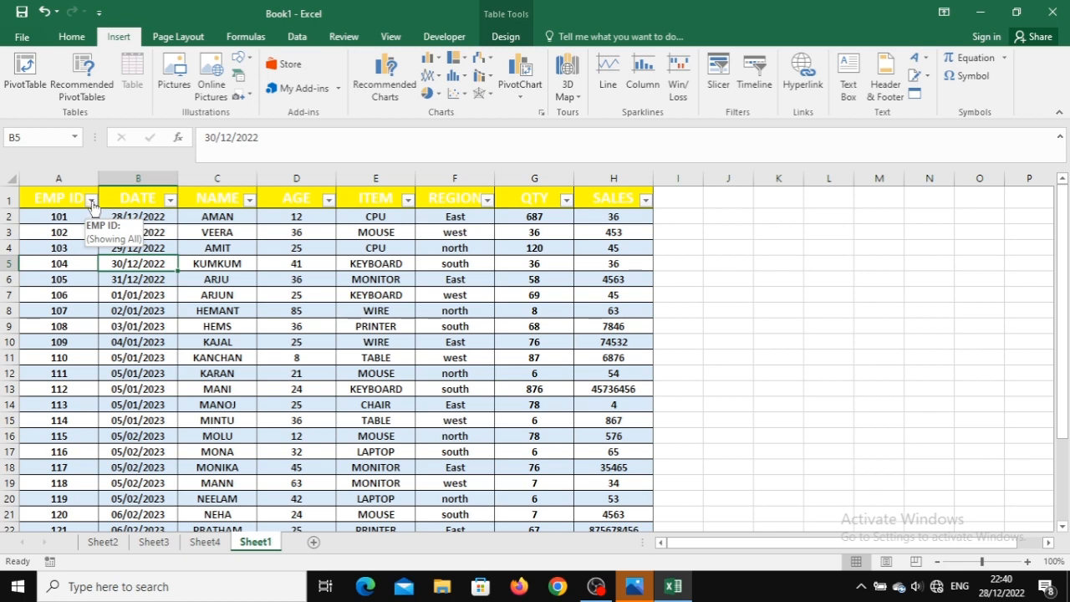
Filter the table's EMP ID column to show only 101 and 102.
left_click(92, 201)
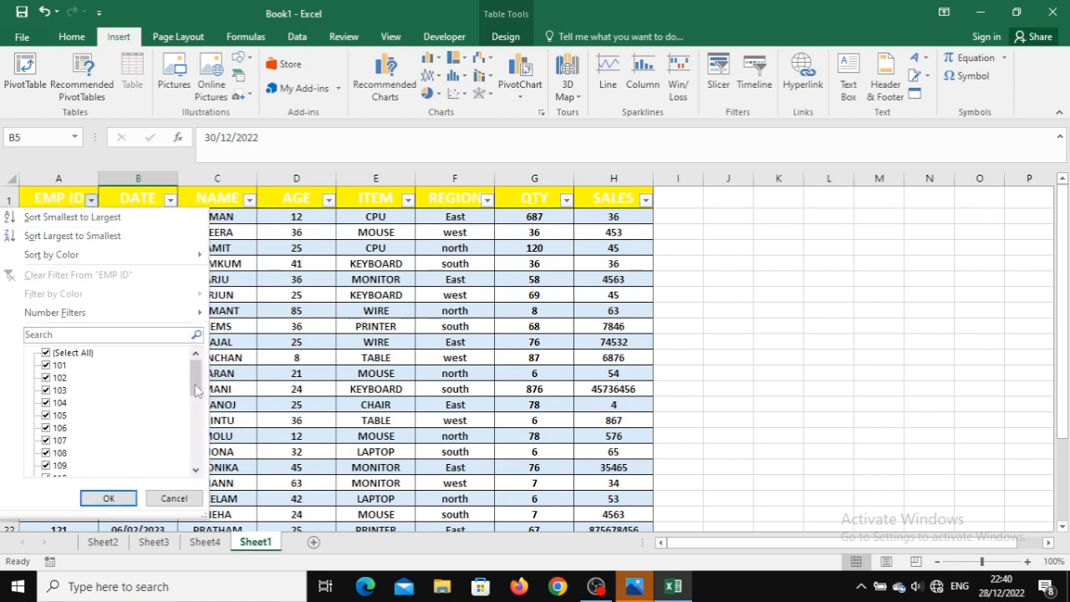
mouse_move(196, 390)
left_mouse_down()
mouse_move(198, 460)
mouse_move(200, 383)
left_mouse_up()
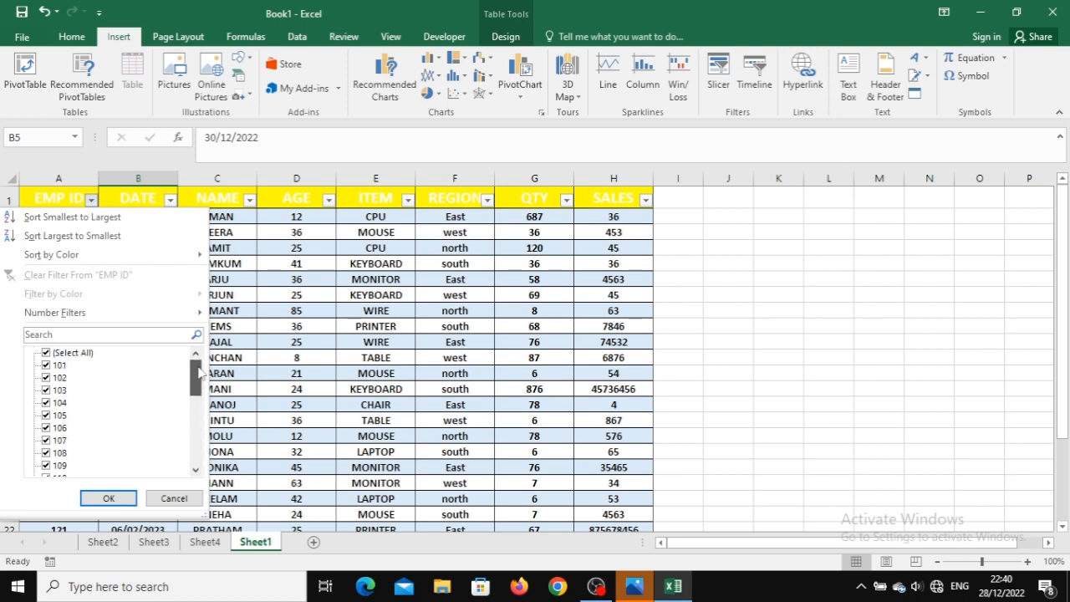
left_click(46, 353)
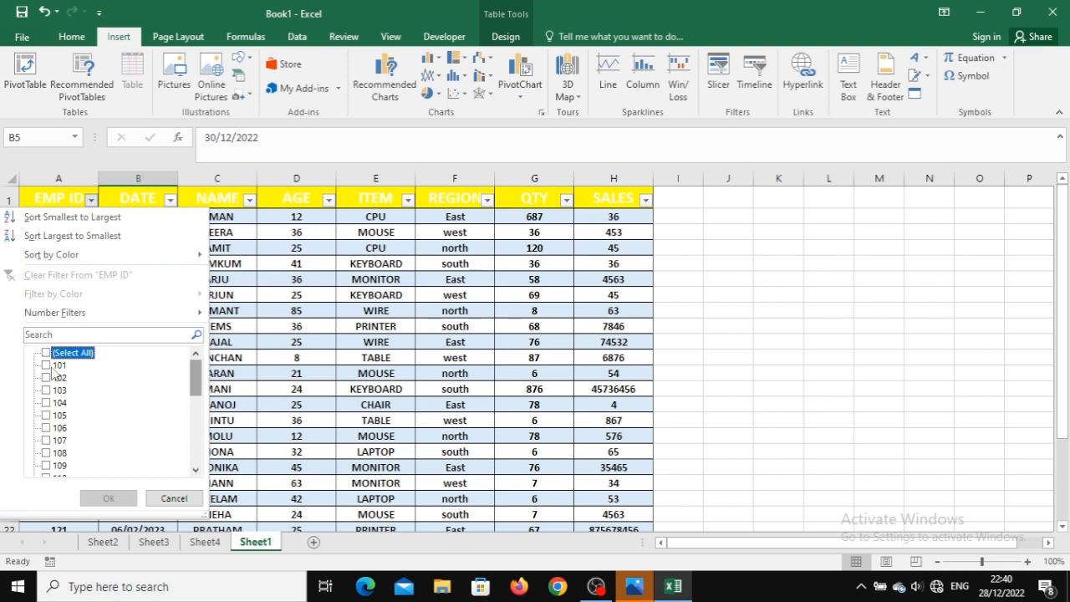
left_click(46, 353)
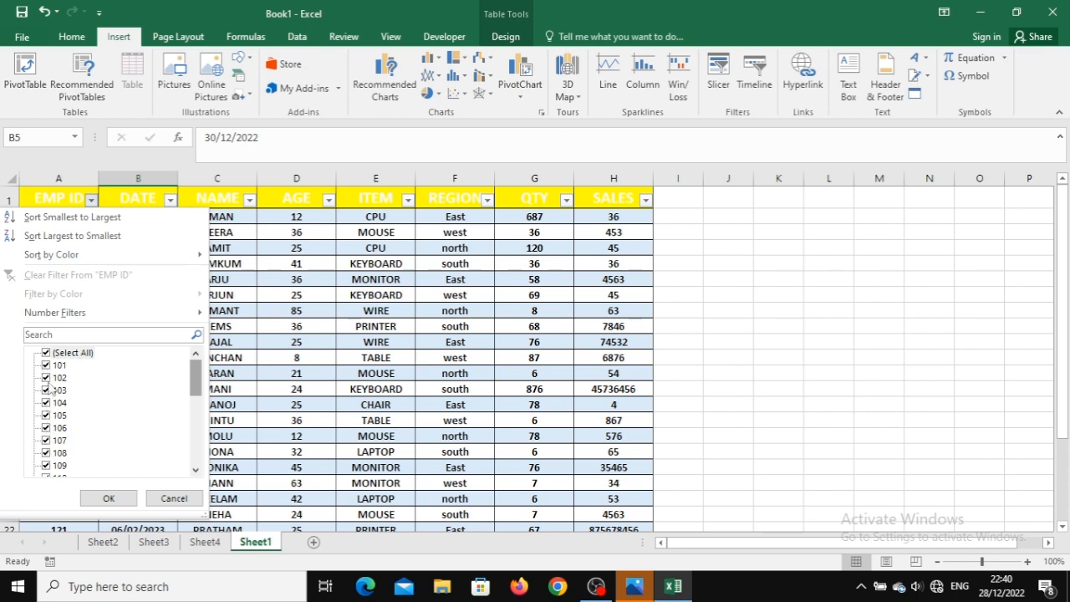
left_click(47, 354)
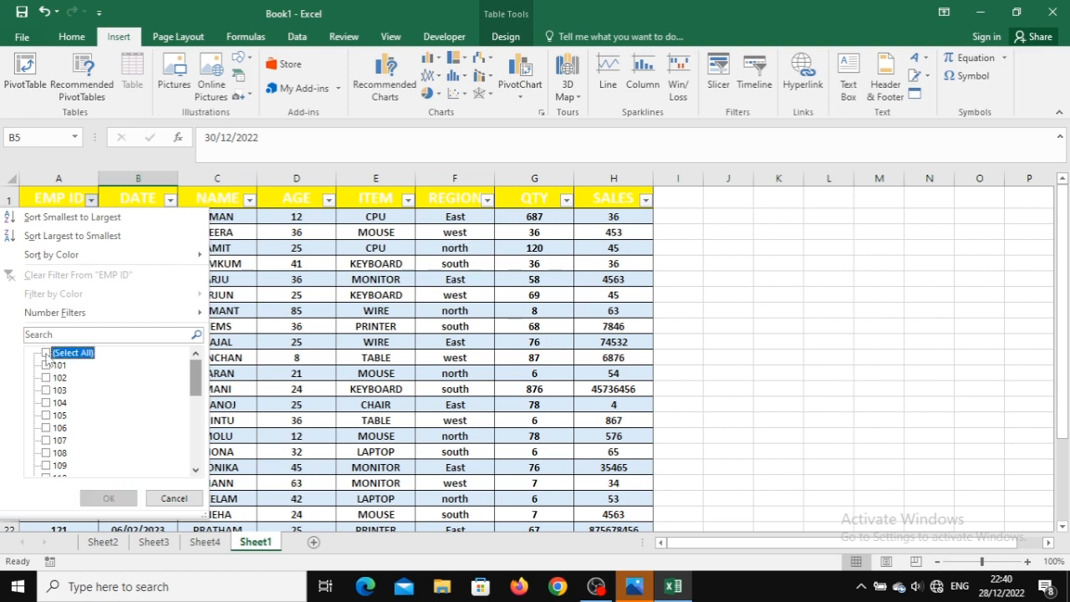
left_click(46, 366)
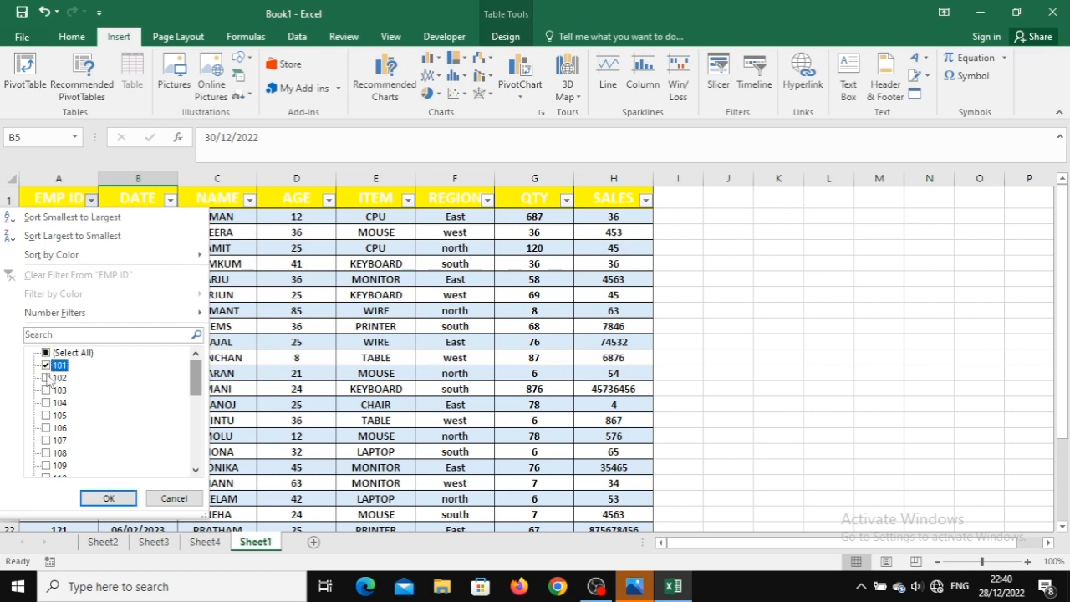
left_click(47, 379)
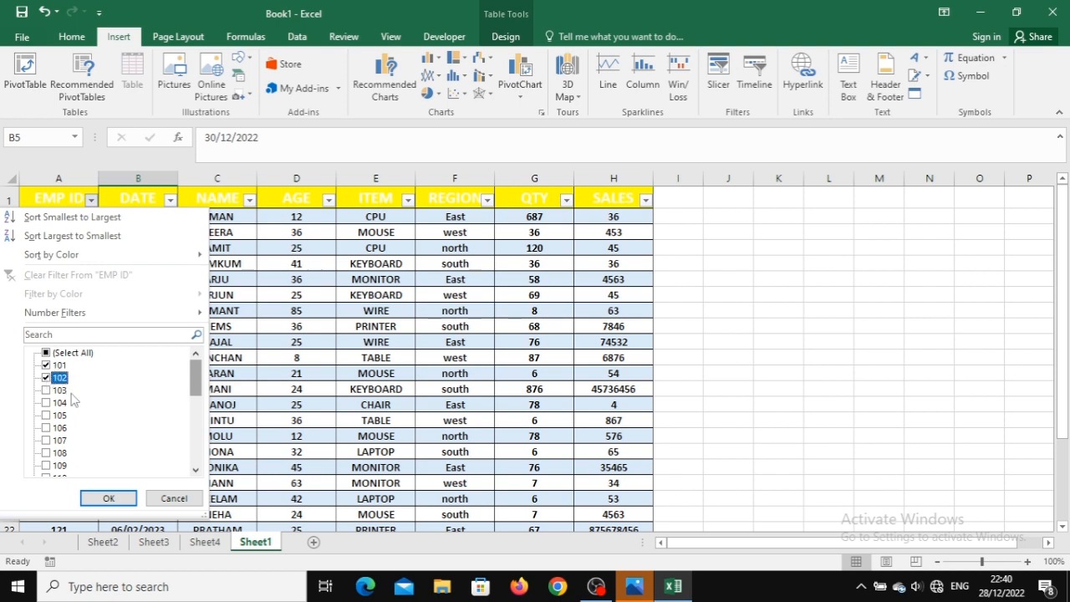
left_click(109, 499)
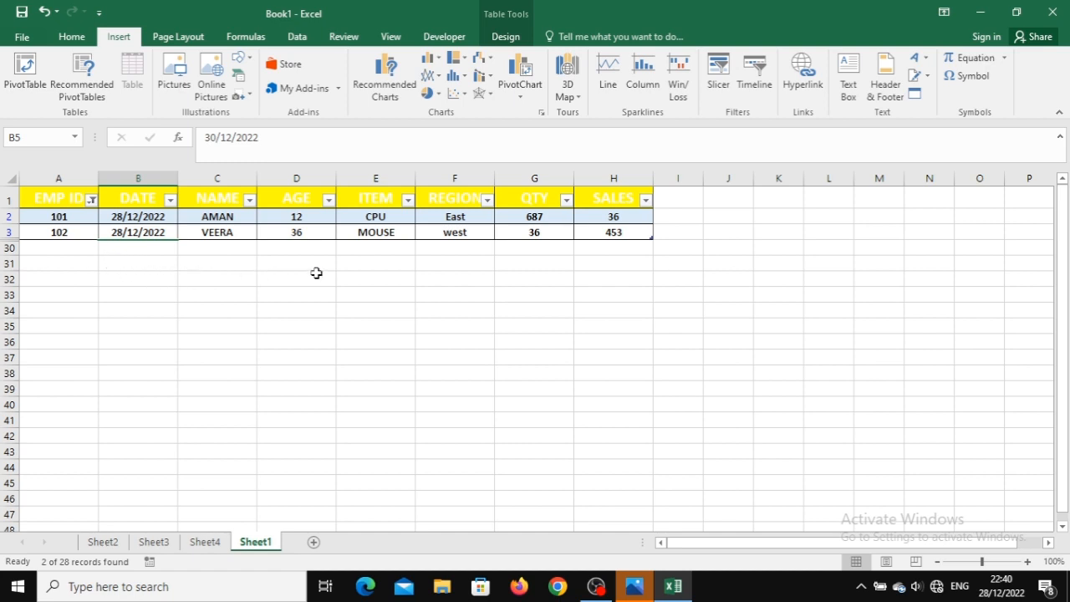
Reselect all values in the EMP ID filter to show every record.
left_click(92, 201)
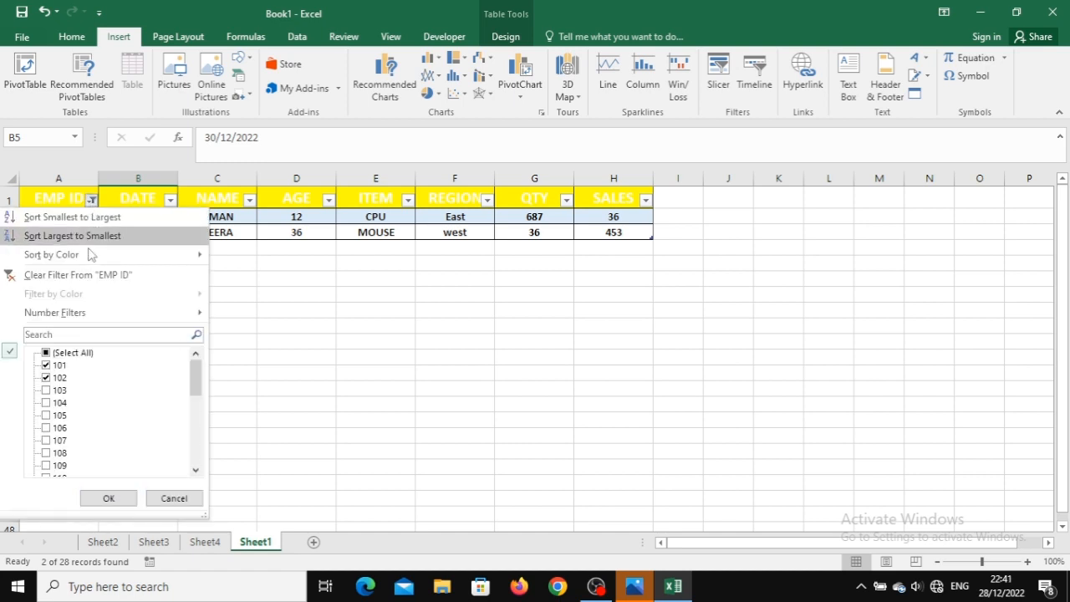
left_click(59, 356)
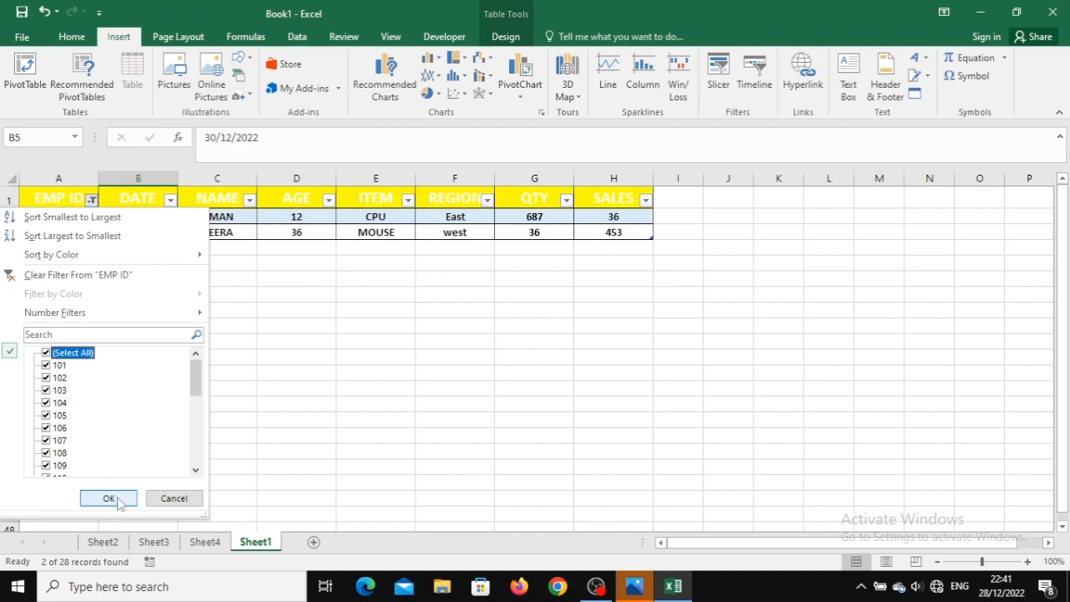
left_click(109, 498)
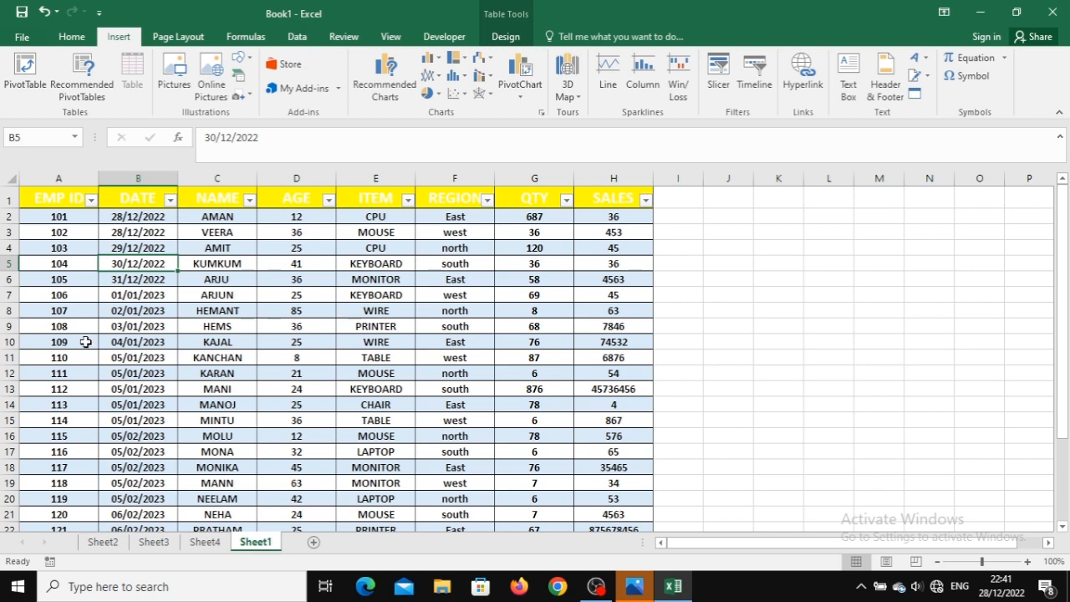
left_click(39, 217)
left_click_drag(39, 217, 177, 219)
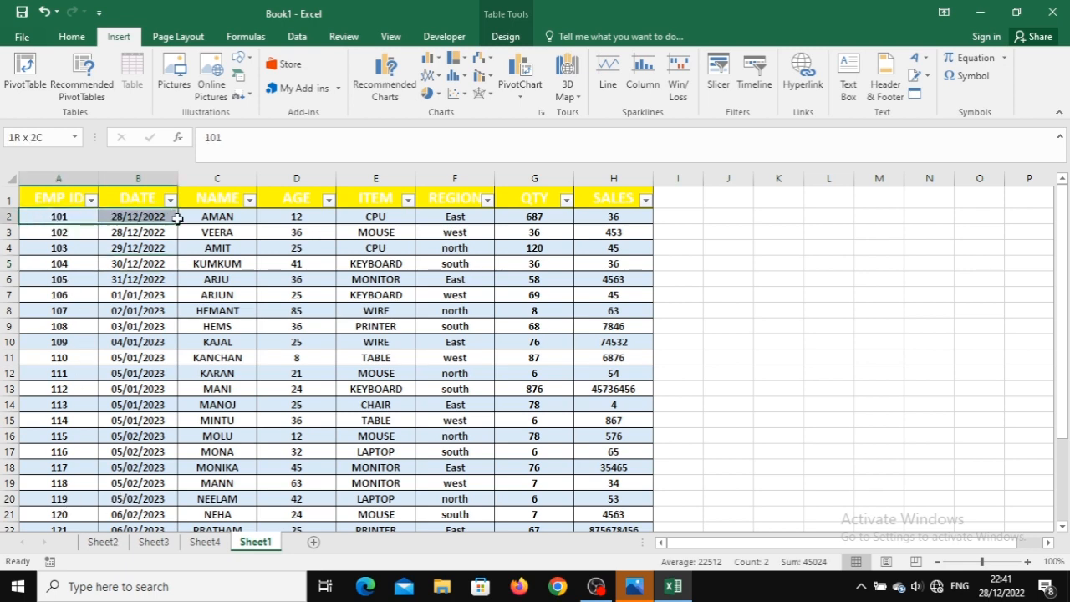
left_click_drag(67, 232, 133, 245)
left_click(88, 245)
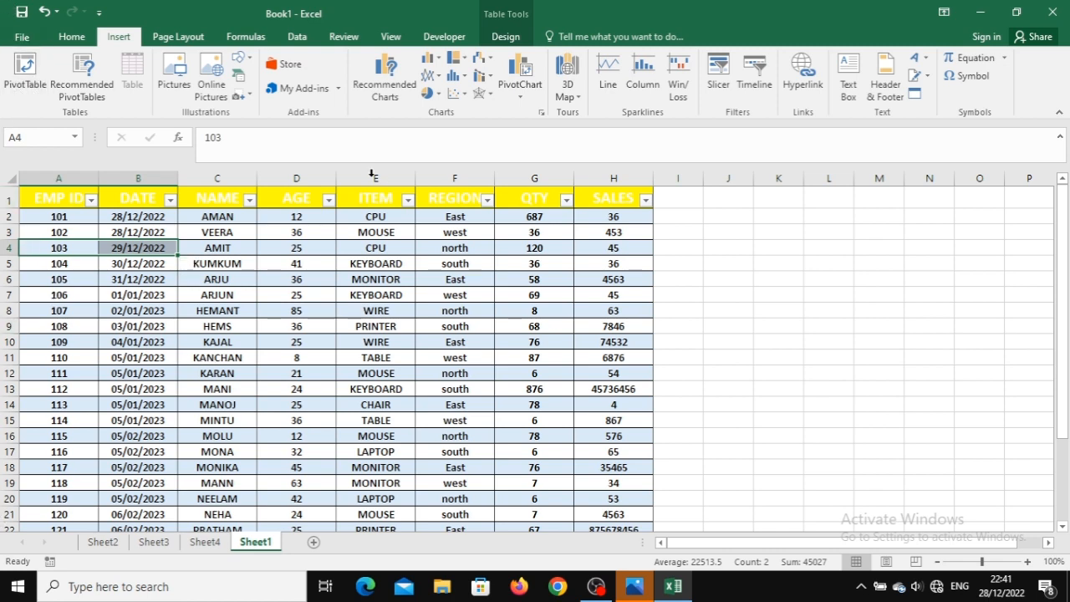
left_click(268, 300)
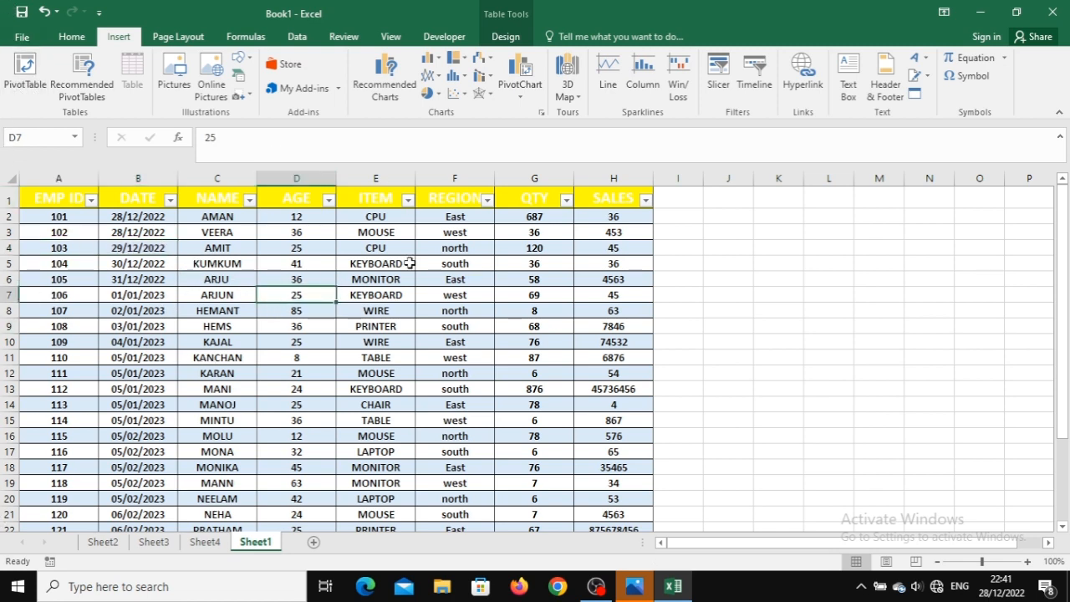
left_click(409, 262)
left_click(419, 359)
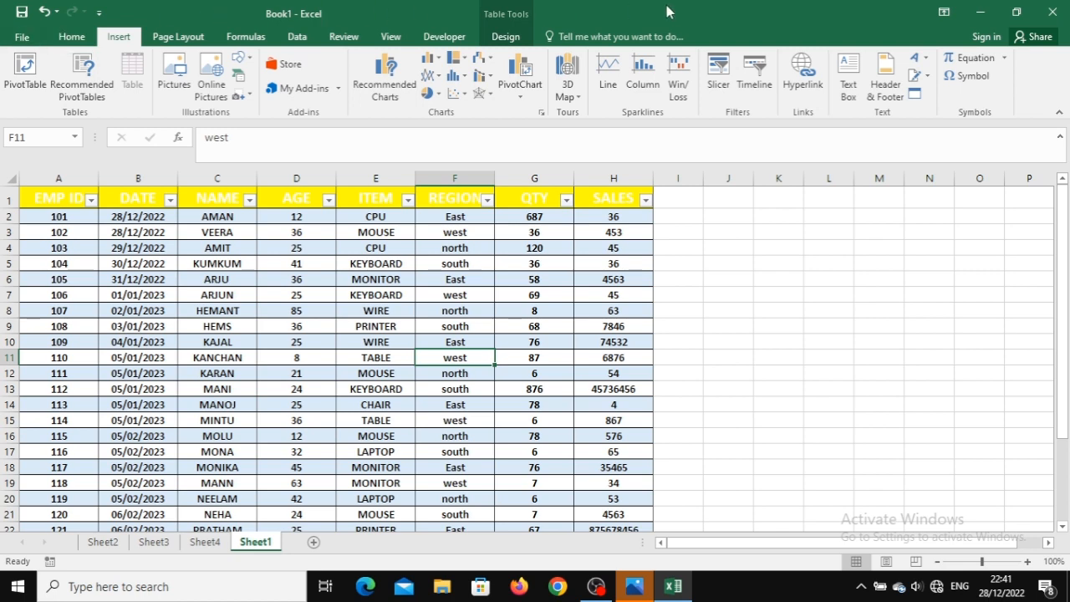
Preview Table Style Light 21 on the employee table.
left_click(506, 38)
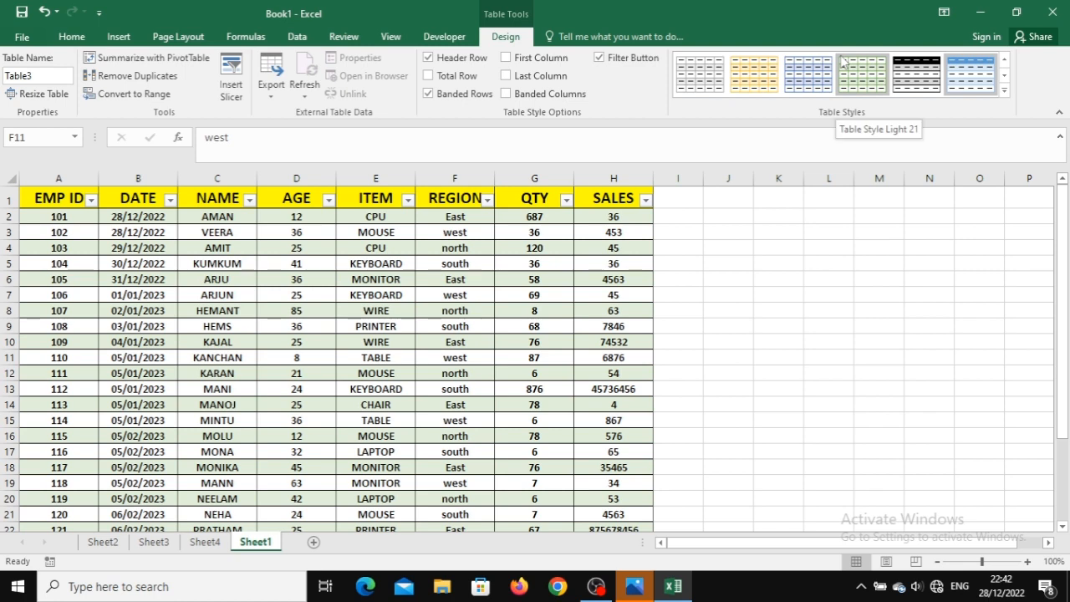
left_click(854, 262)
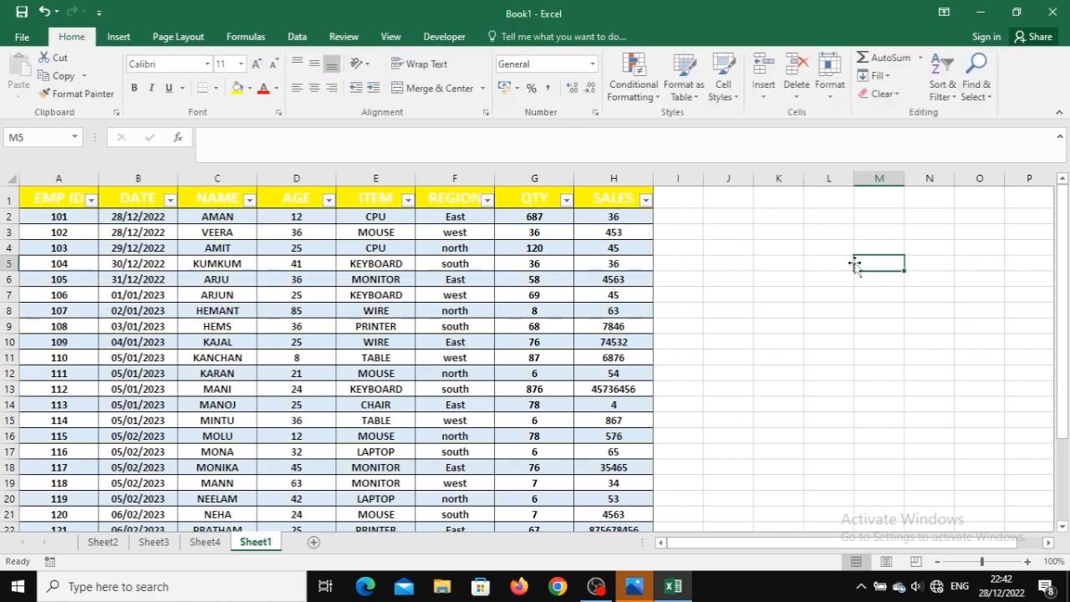
Confirm the employee table's range as $A$1:$H$29 using Resize Table.
left_click(398, 357)
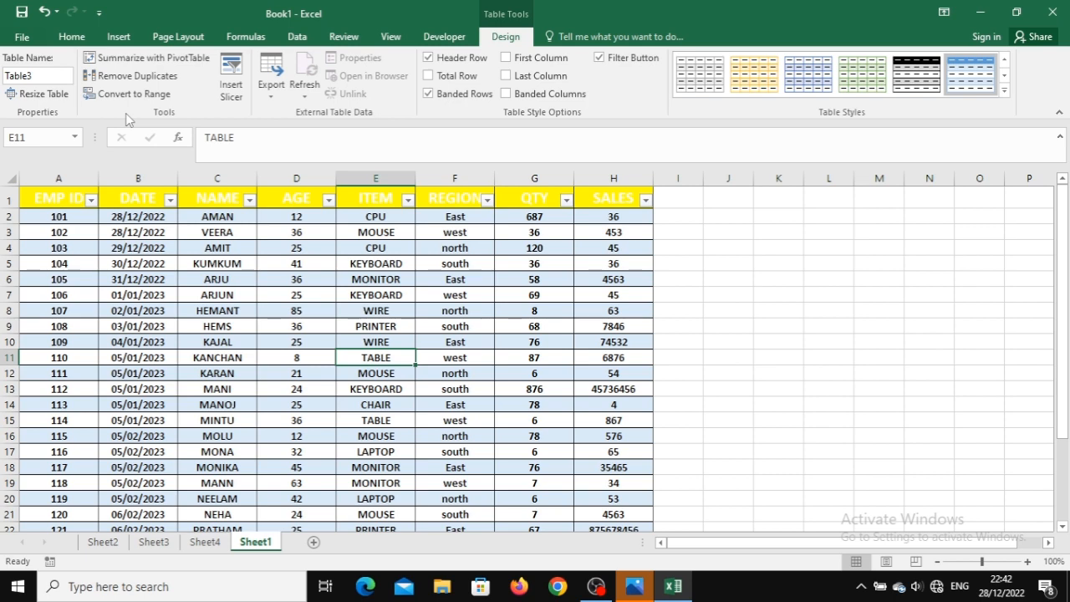
left_click(52, 99)
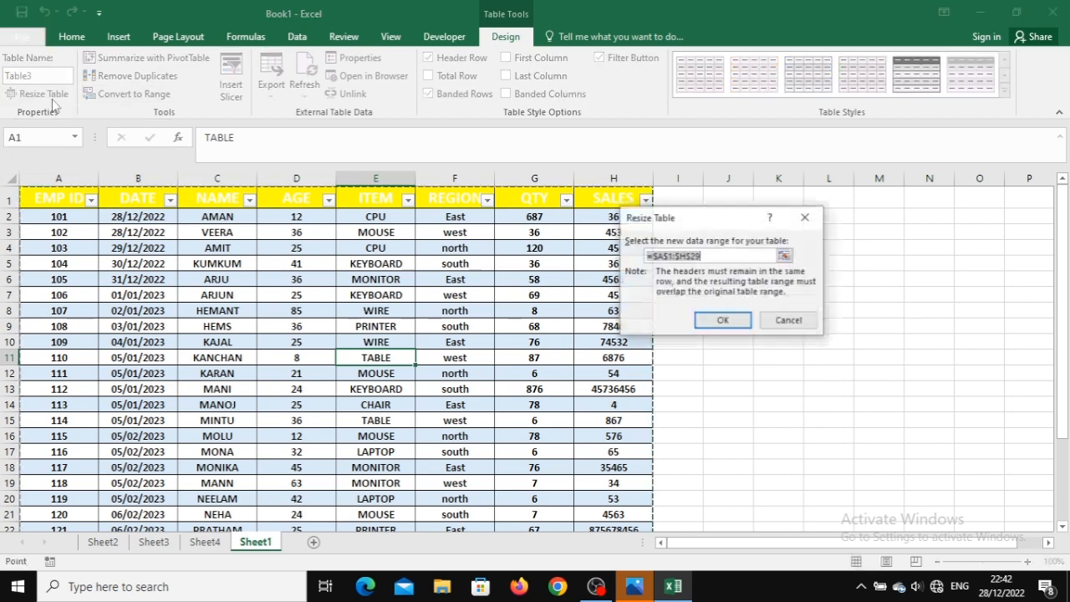
left_click(716, 321)
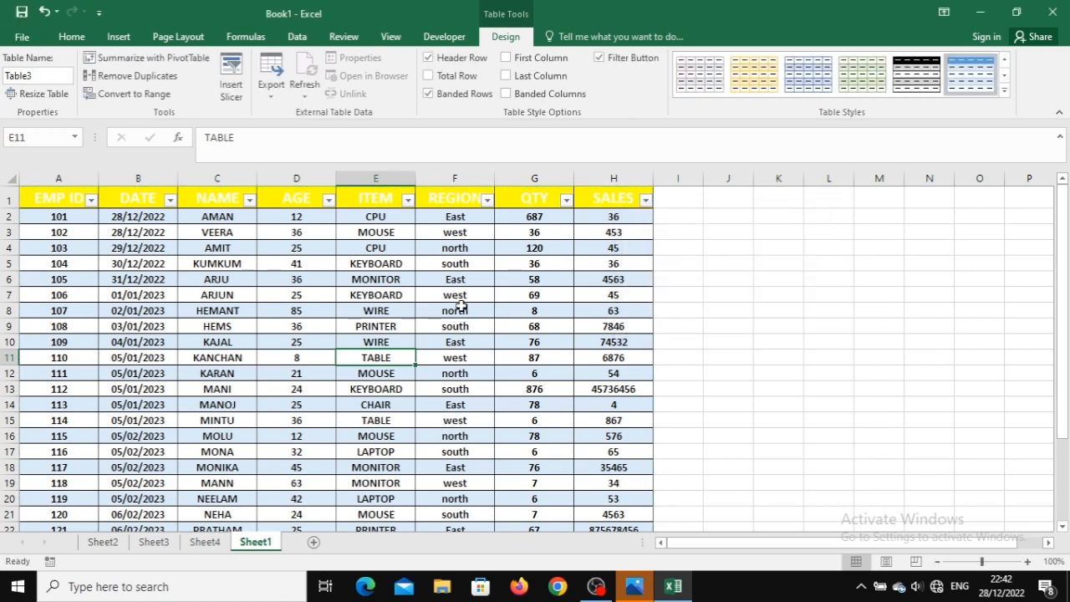
Insert a blank PivotTable based on Table3 on a new worksheet and return to Sheet1.
left_click(177, 65)
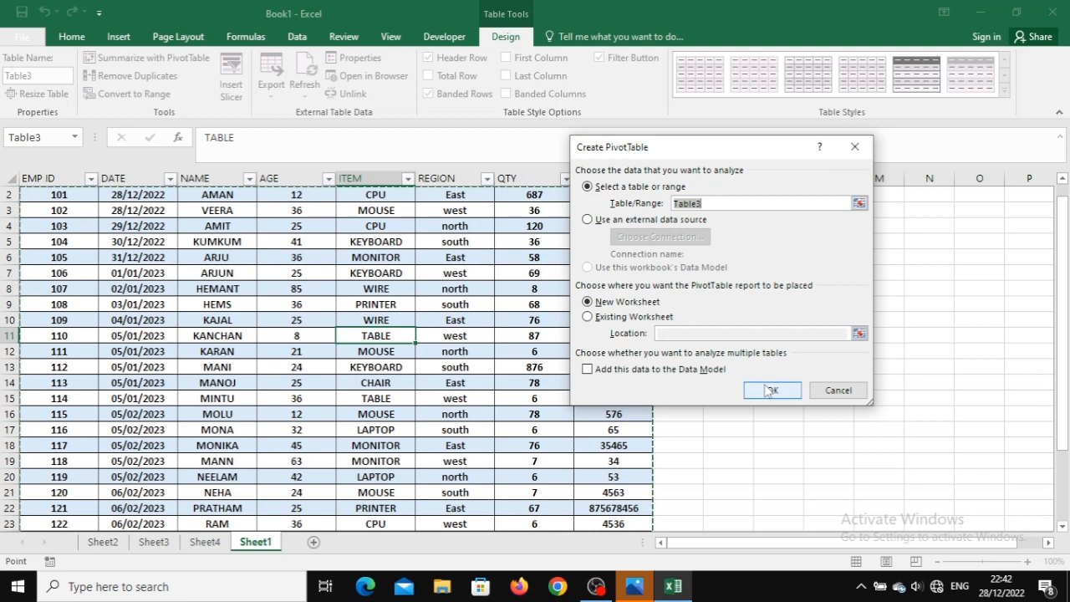
left_click(770, 390)
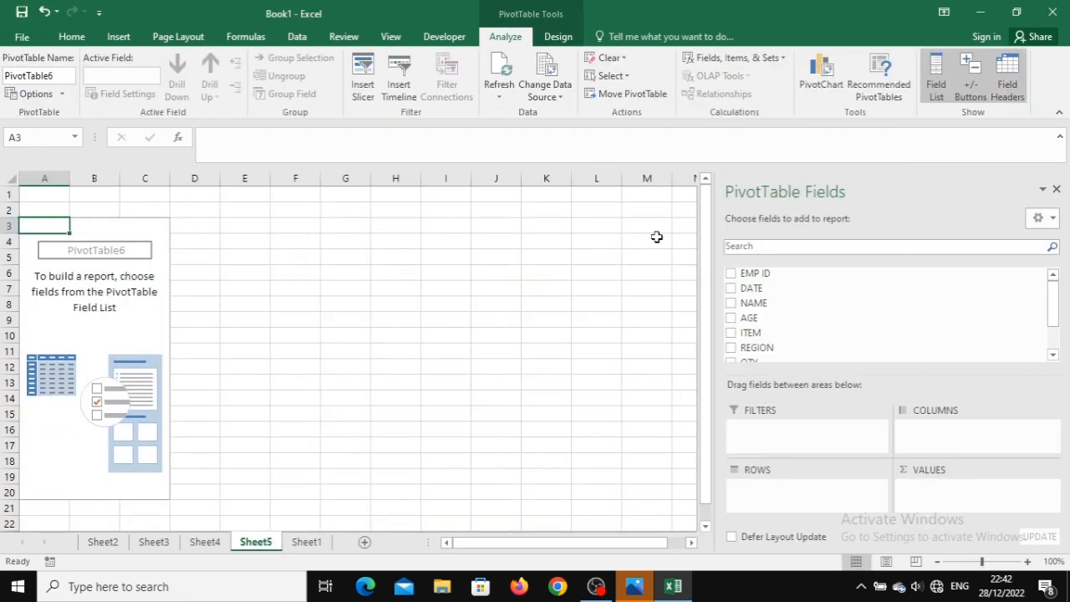
left_click(306, 541)
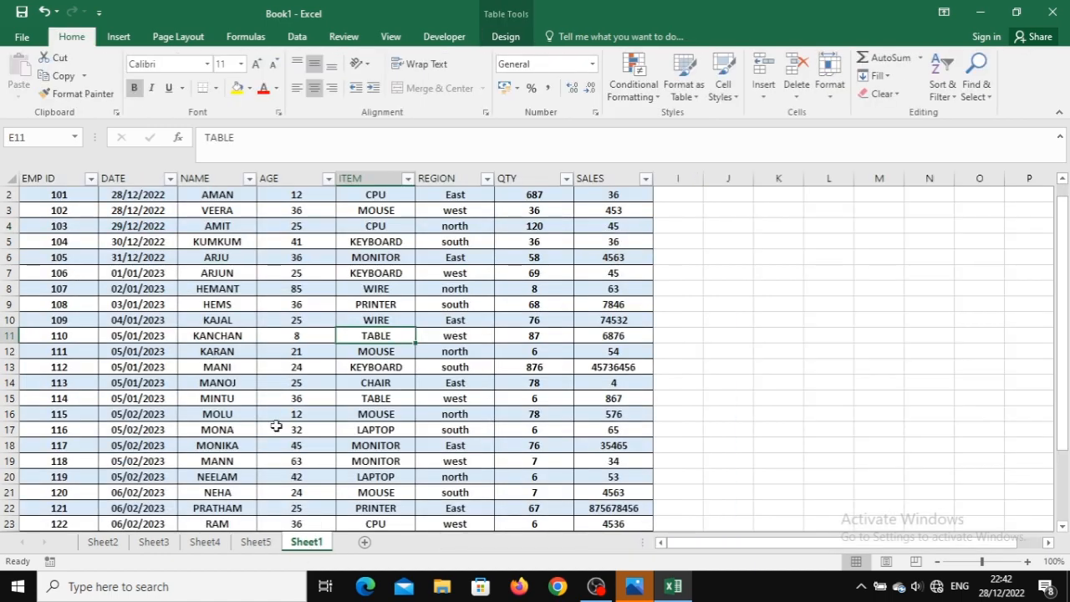
Run Remove Duplicates on the original employee table with every column selected and headers included.
left_click(505, 36)
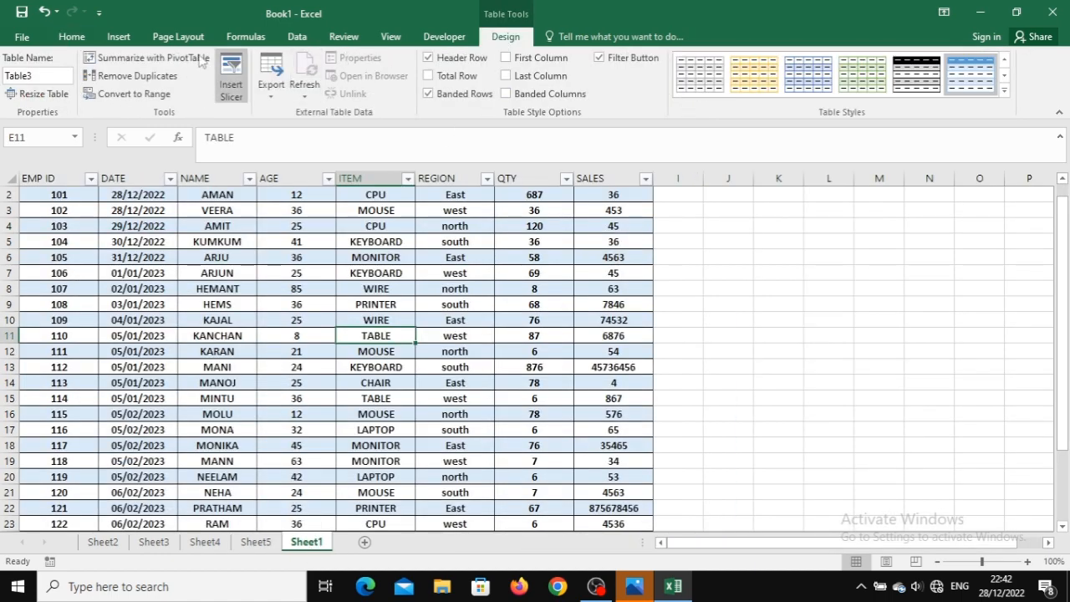
left_click(133, 78)
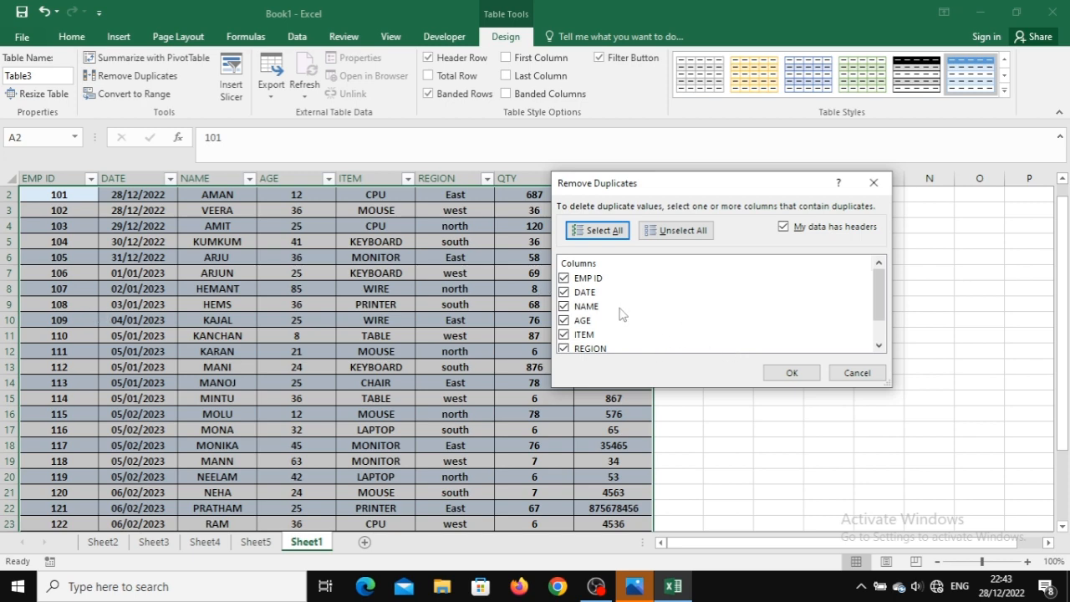
mouse_move(874, 286)
left_mouse_down()
mouse_move(881, 316)
mouse_move(884, 282)
left_mouse_up()
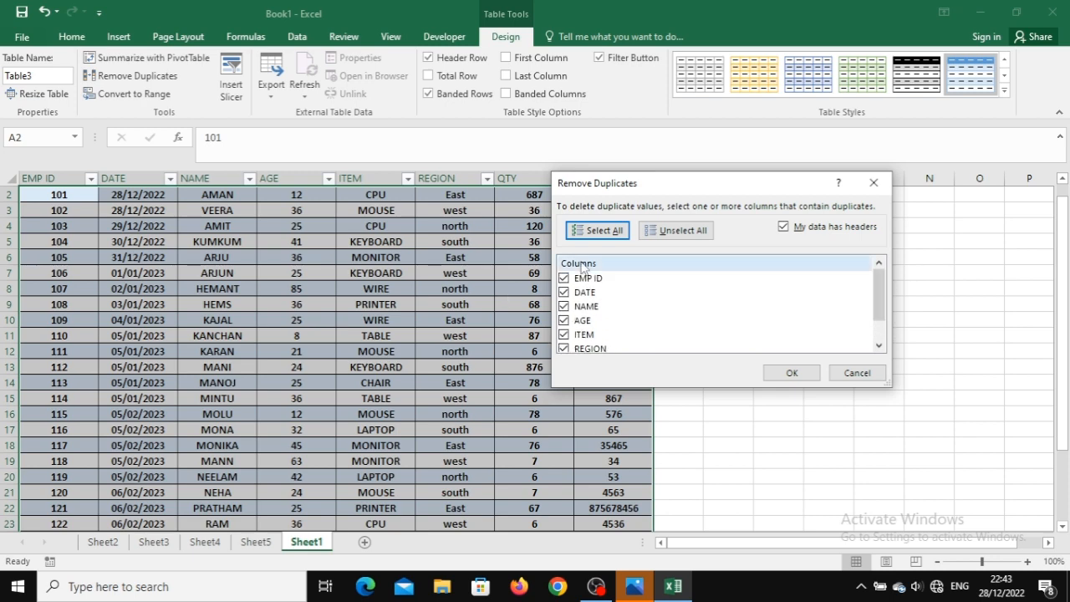
left_click(791, 373)
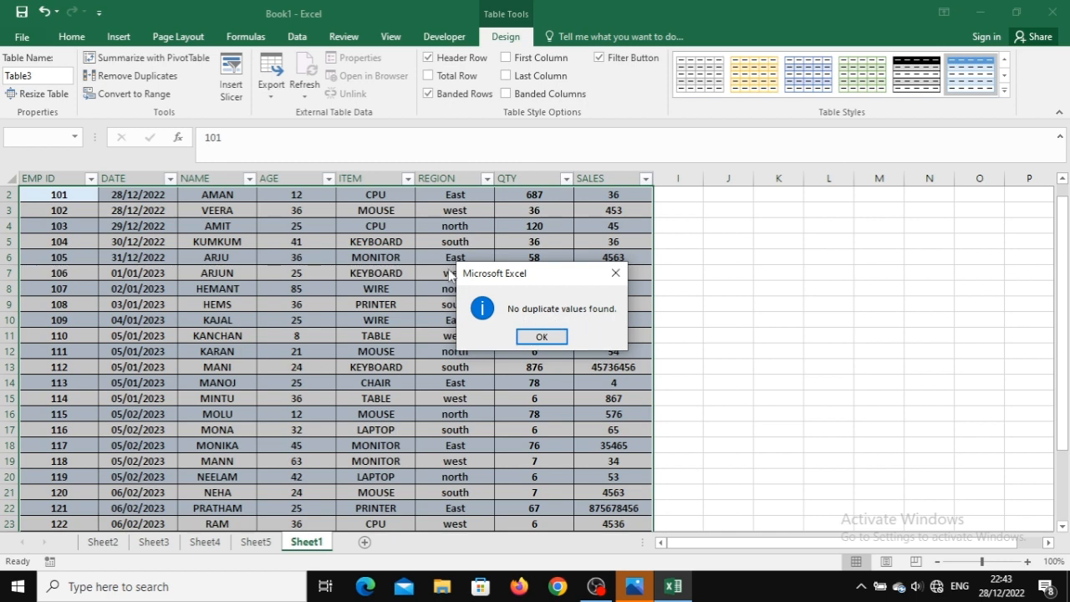
key("Return")
left_click(319, 301)
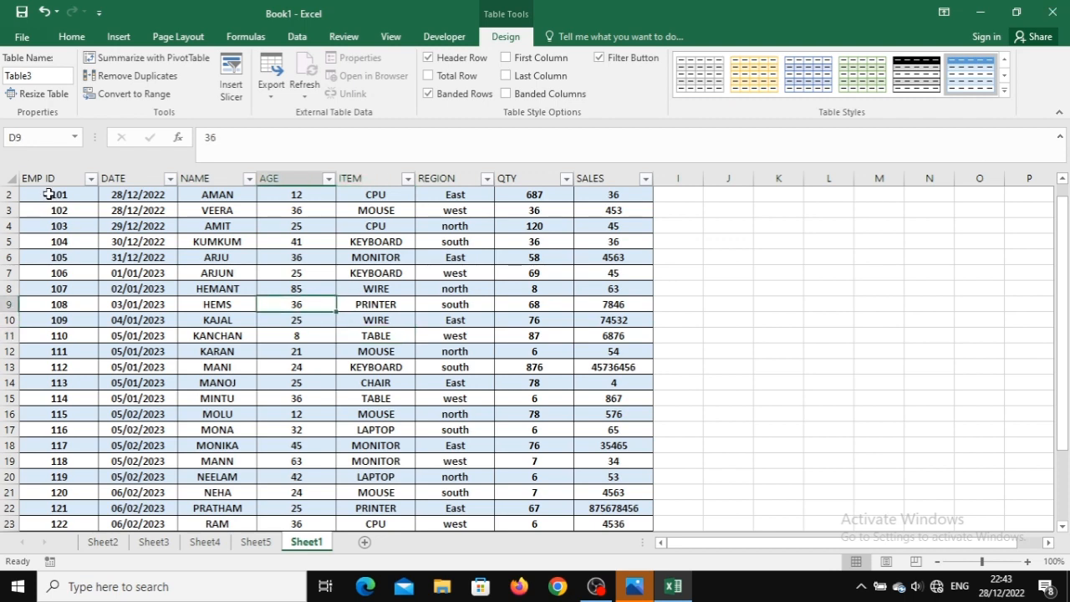
Copy the complete EMP ID 101 record from row 2 over the EMP ID 112 record in row 13.
left_click_drag(49, 194, 599, 195)
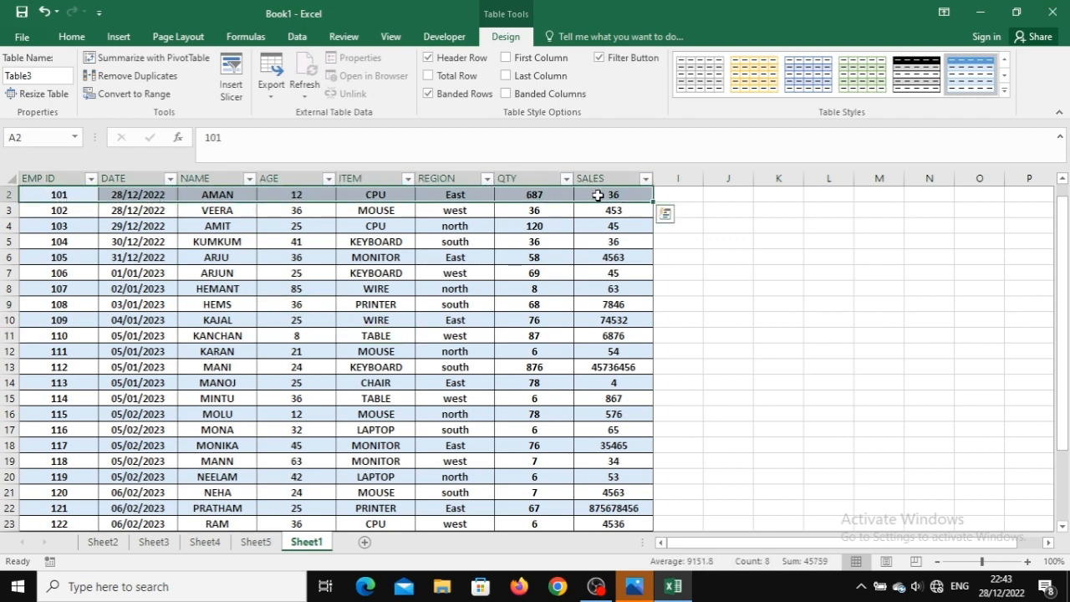
key("ctrl+c")
scroll(536, 318, "down", 2)
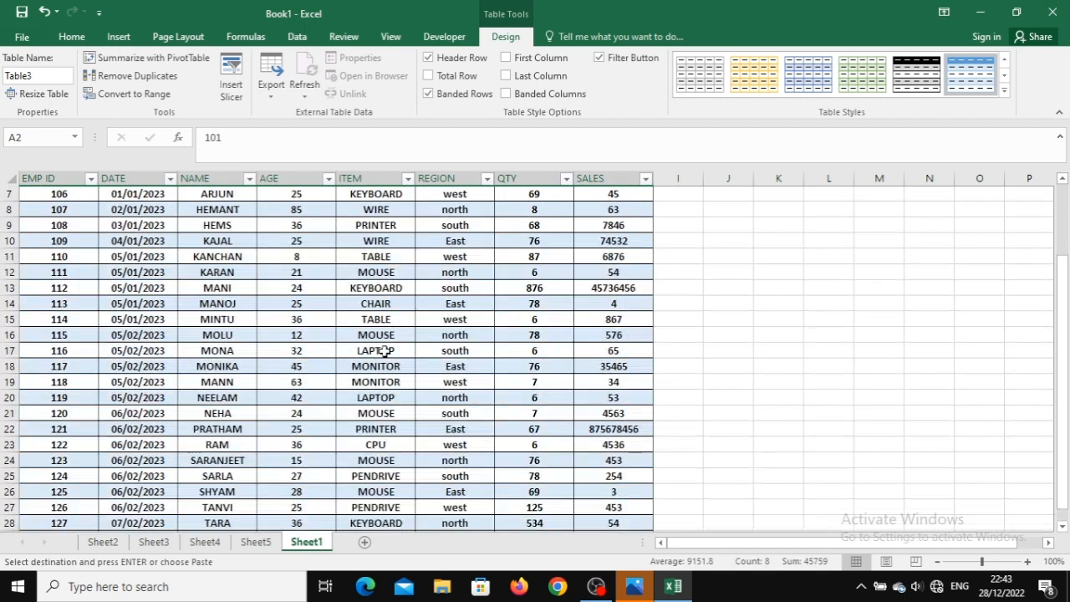
left_click(59, 274)
key("ctrl+v")
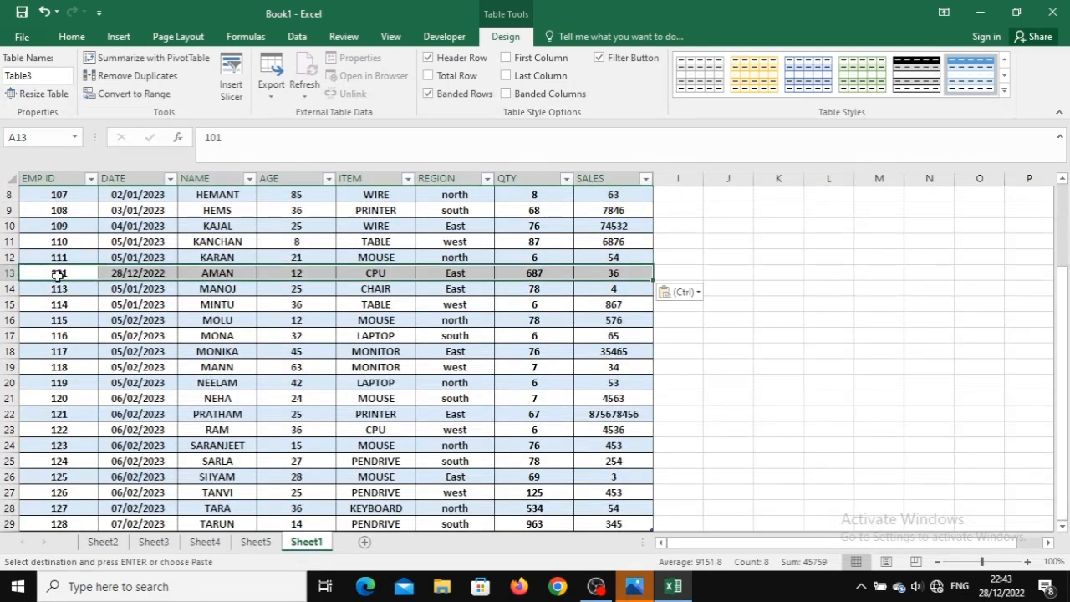
left_click(122, 334)
scroll(122, 334, "up", 3)
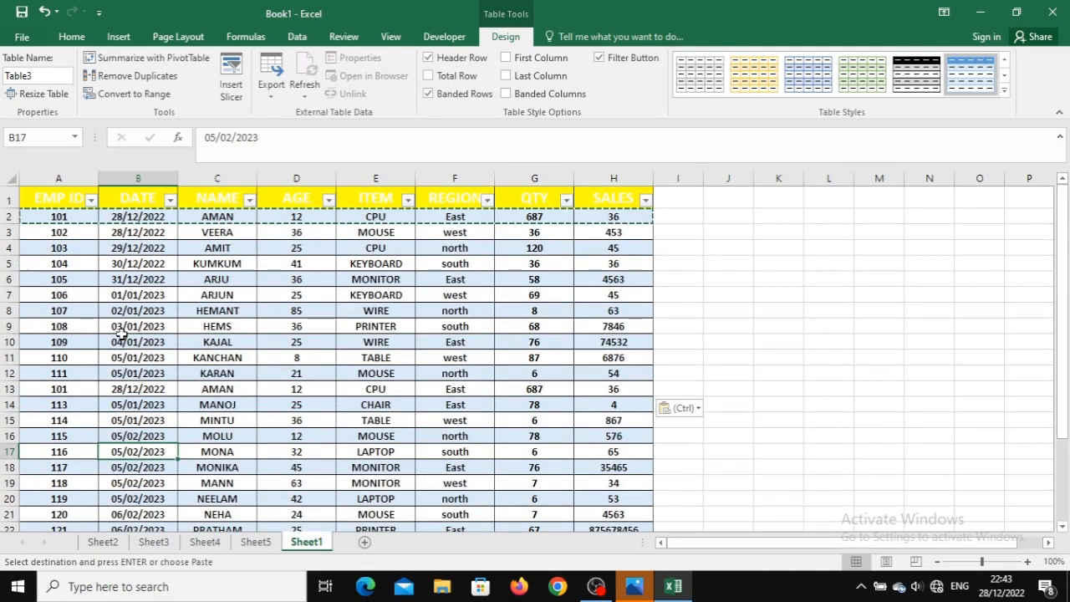
key("Escape")
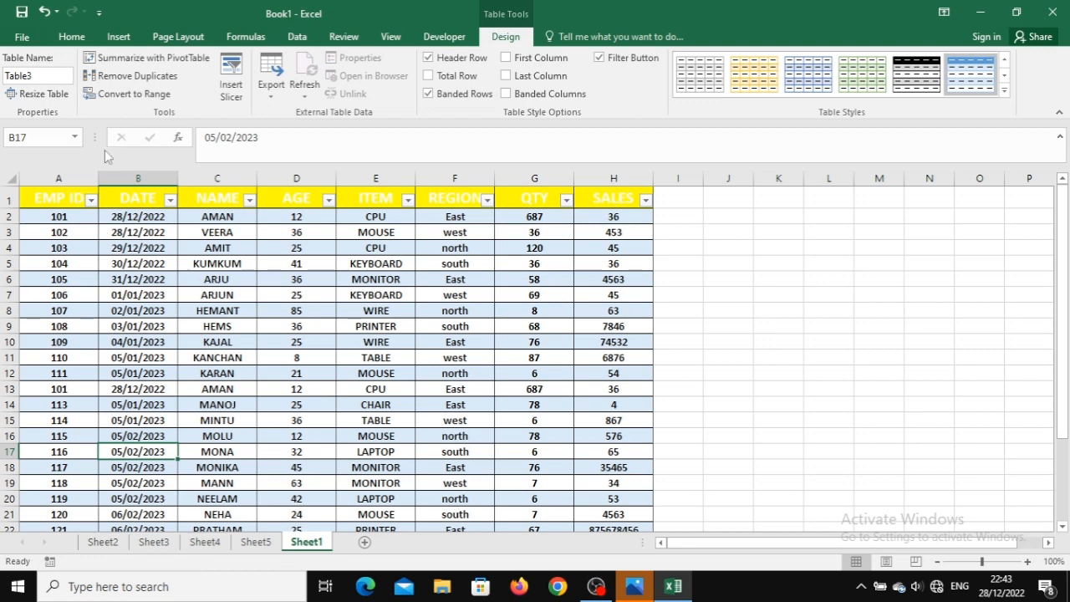
Remove the duplicated EMP ID 101 record from the table by comparing all columns.
left_click(135, 76)
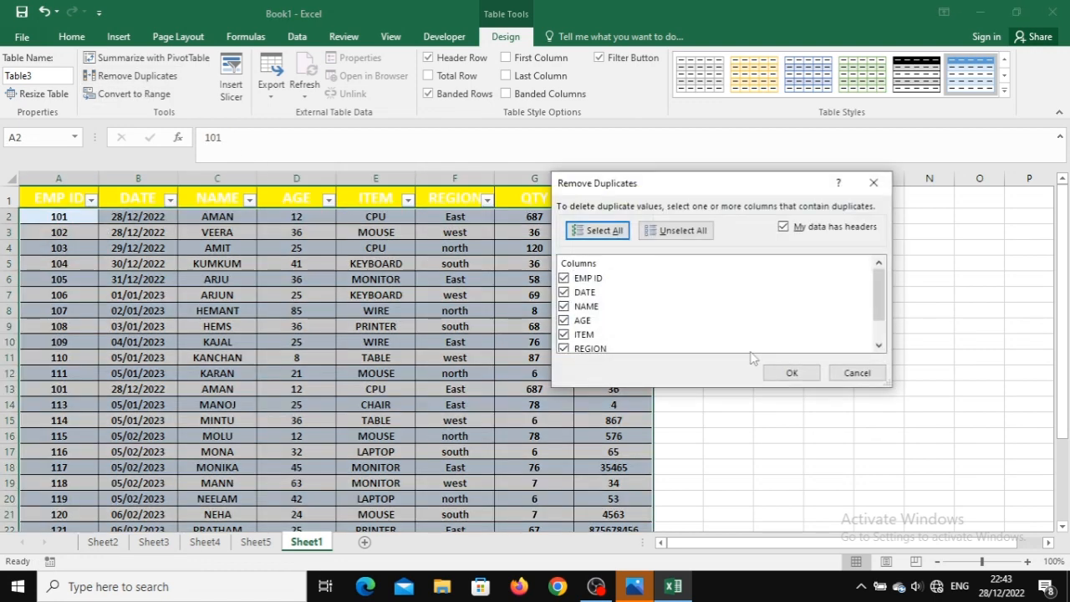
left_click(790, 373)
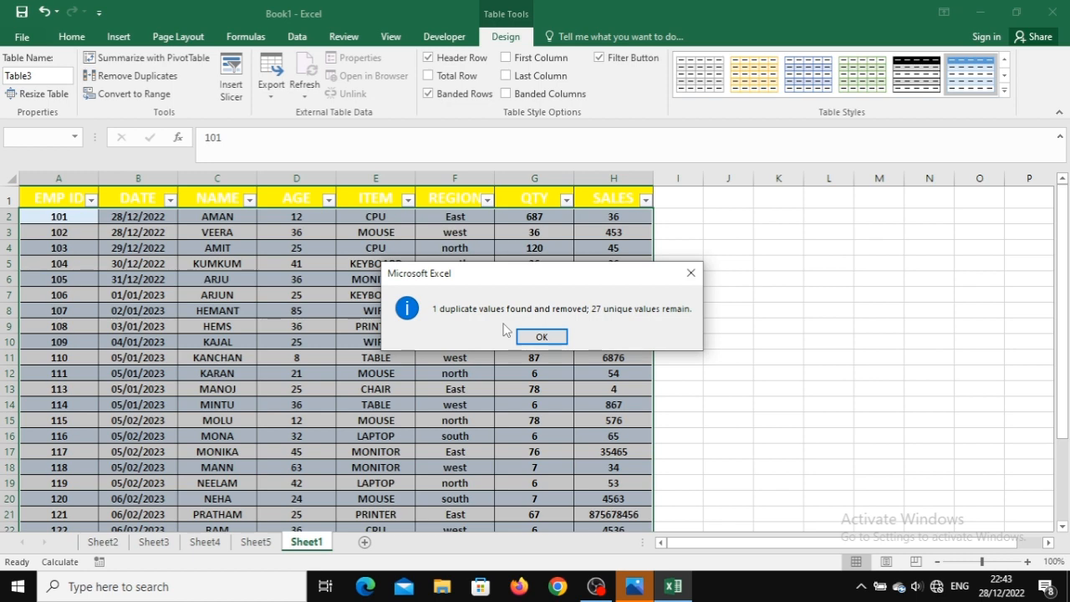
left_click(539, 337)
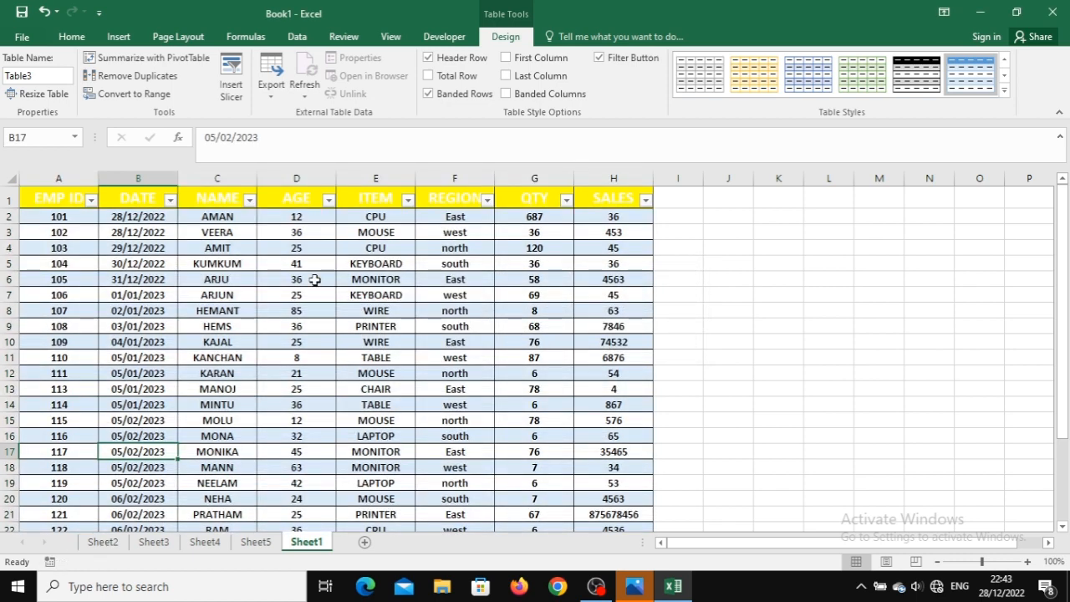
Convert the employee table to a normal range.
left_click(139, 101)
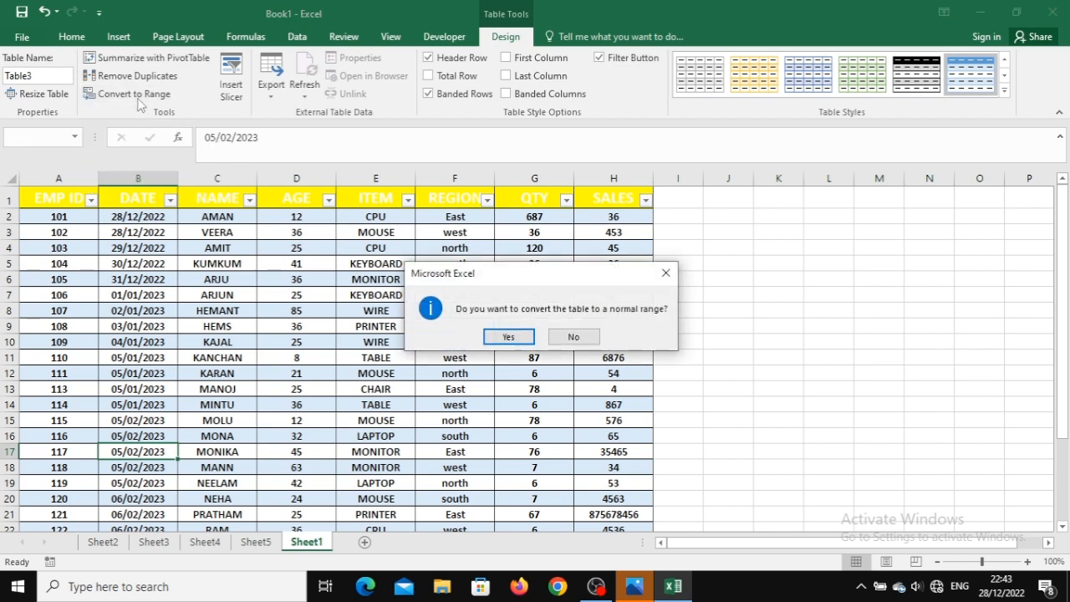
left_click(509, 337)
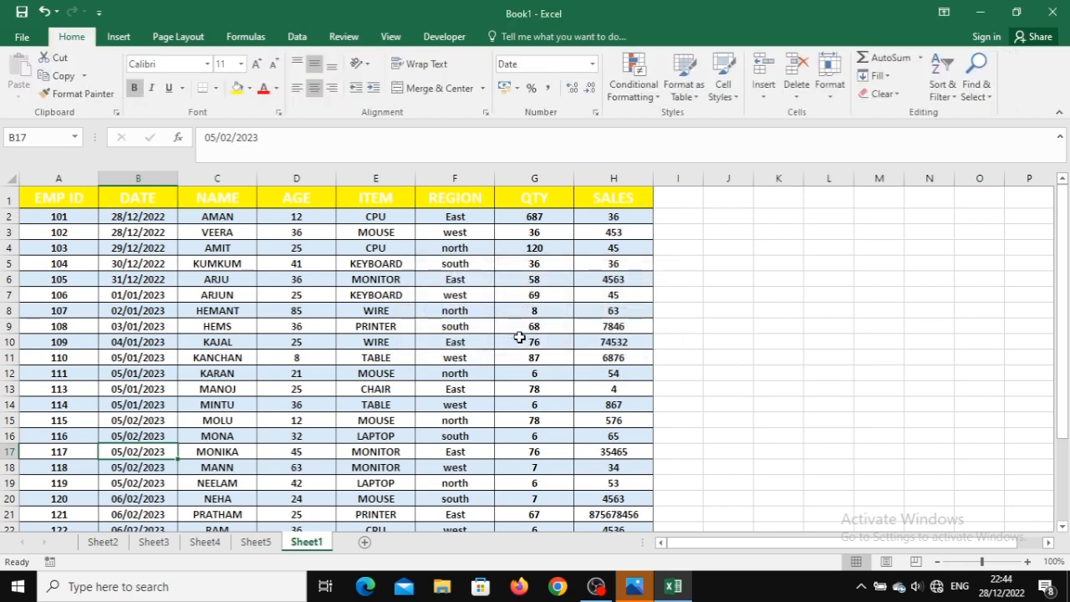
left_click(398, 332)
left_click(318, 279)
left_click(424, 232)
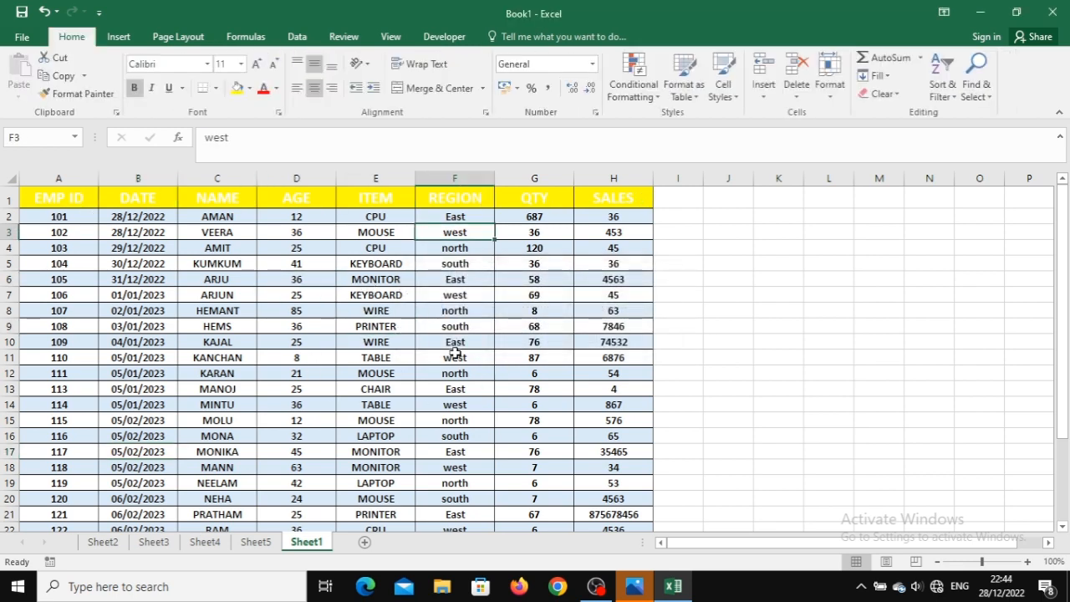
left_click(454, 355)
left_click(300, 431)
left_click(244, 343)
left_click(301, 262)
left_click(378, 215)
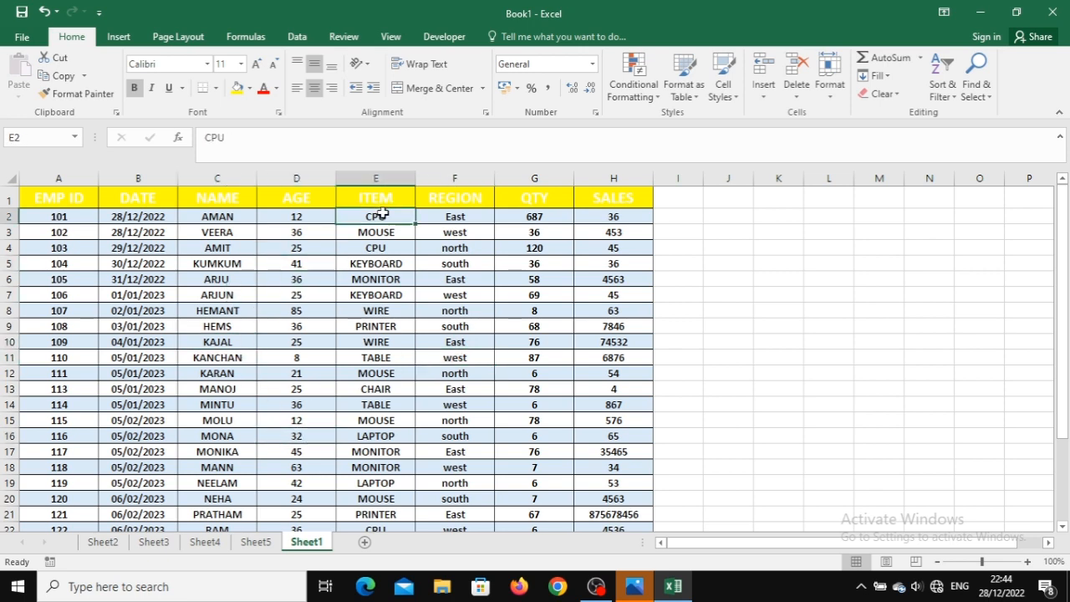
left_click(530, 237)
left_click(543, 326)
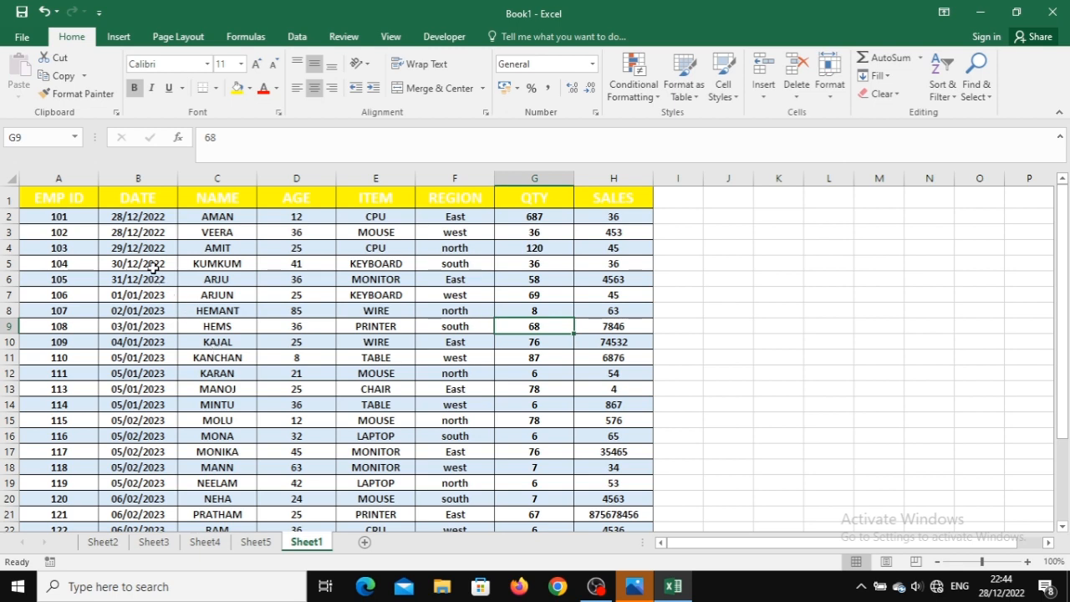
left_click_drag(79, 199, 610, 498)
left_click(230, 311)
left_click(445, 325)
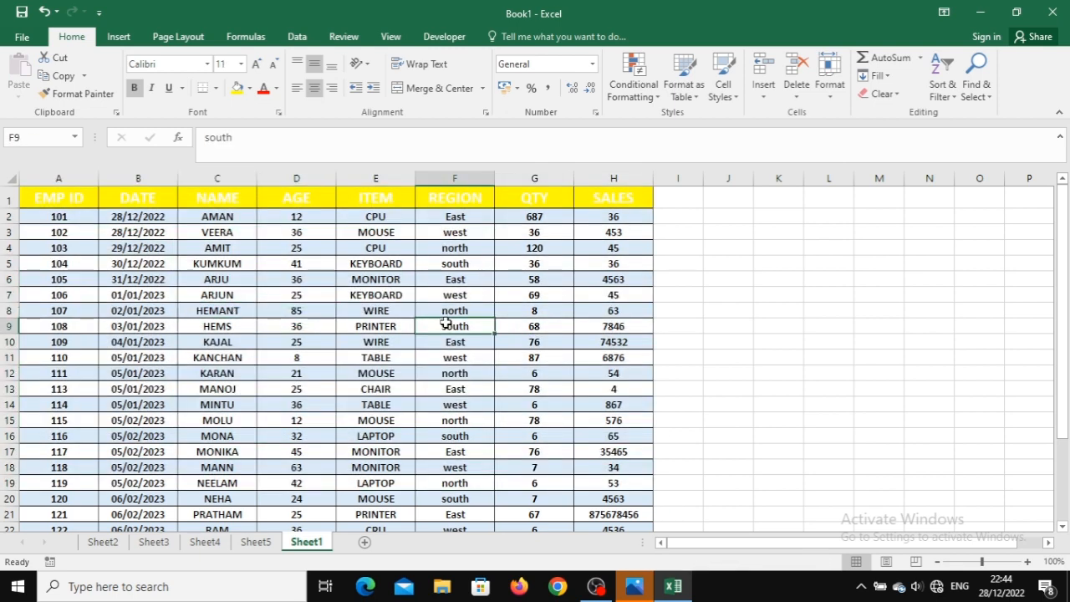
left_click_drag(268, 385, 285, 373)
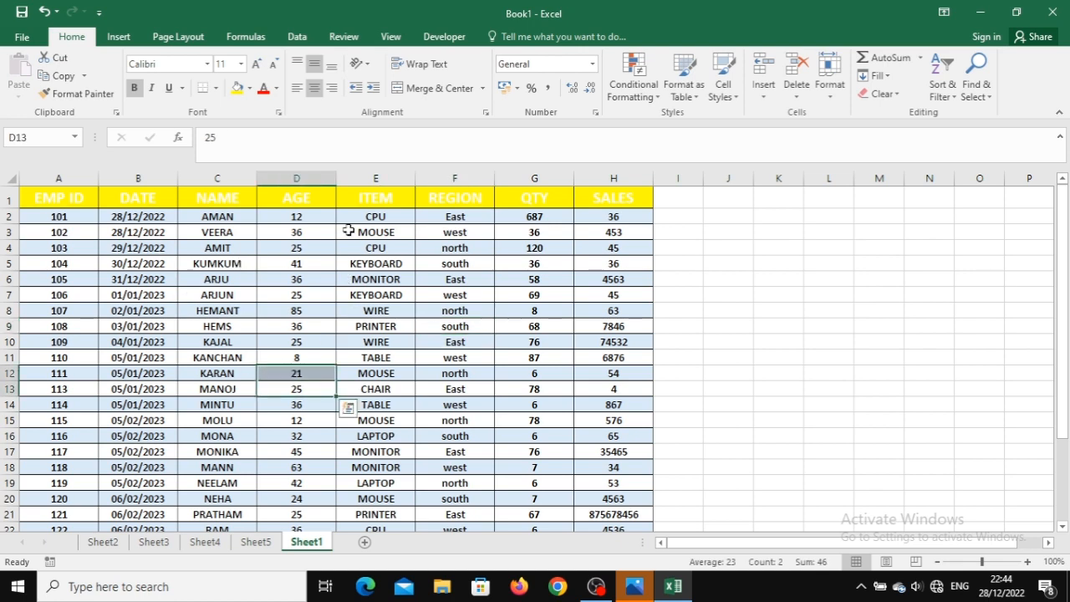
left_click(351, 230)
left_click(526, 229)
left_click(525, 339)
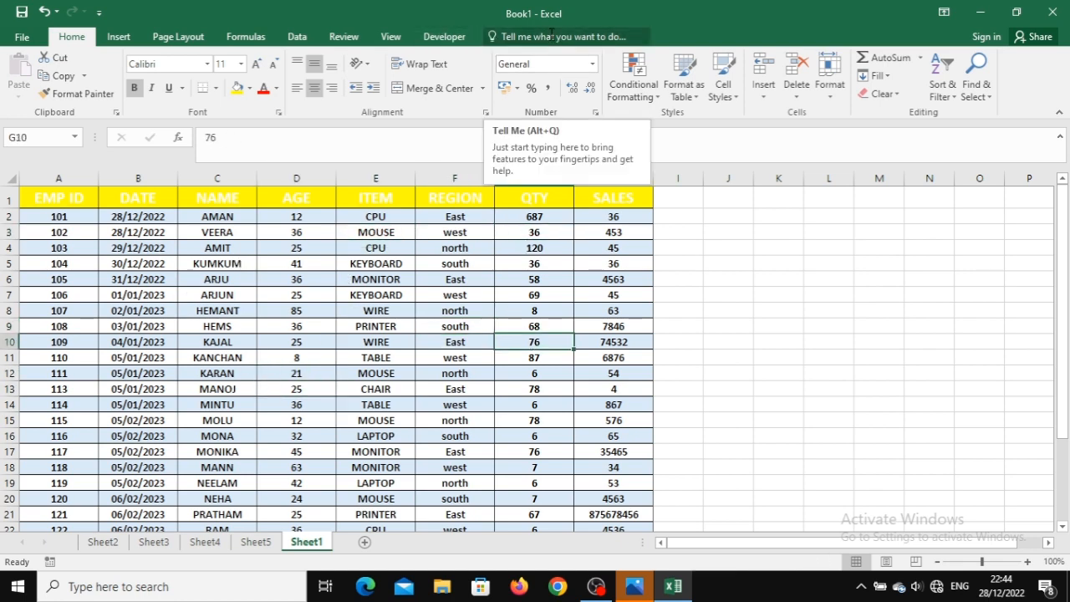
Undo the conversion of the employee table to a normal range.
key("ctrl+z")
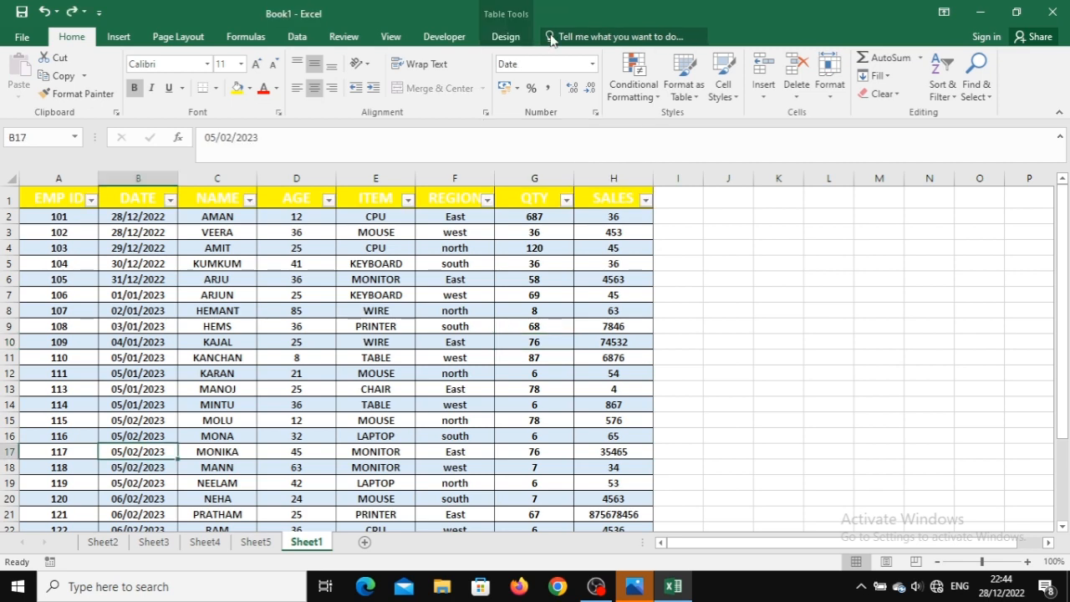
Insert an EMP ID slicer for the employee table and place it beside the data, over columns I to L.
left_click(506, 36)
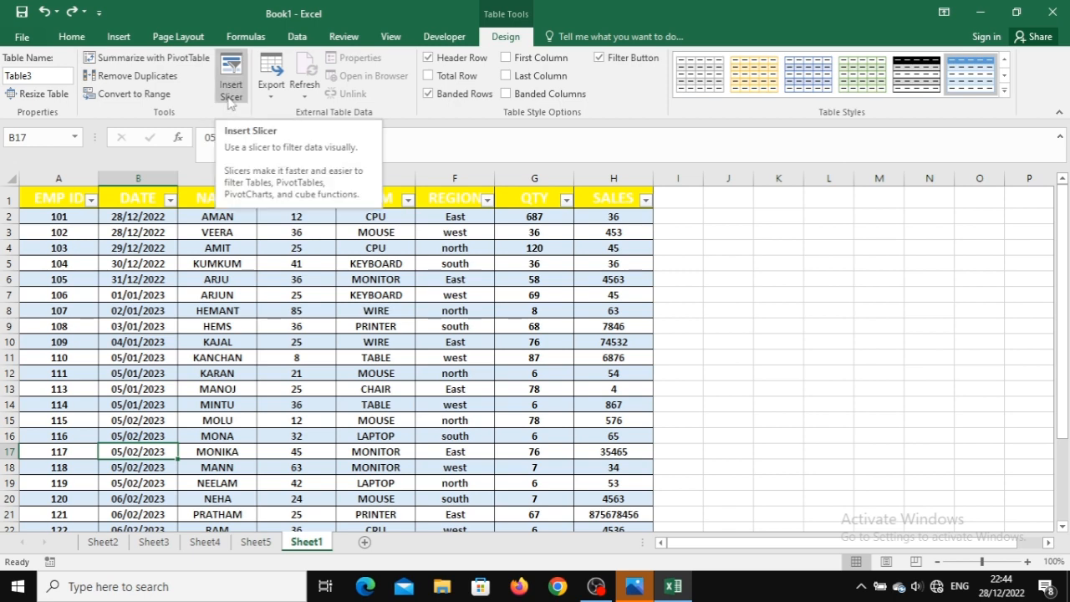
left_click(231, 99)
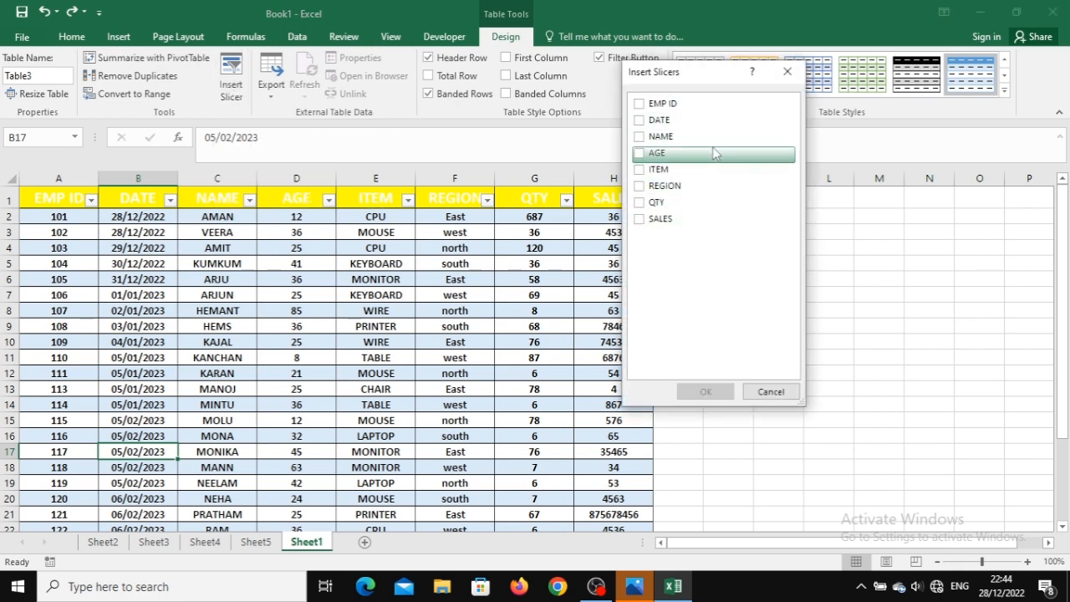
left_click(641, 105)
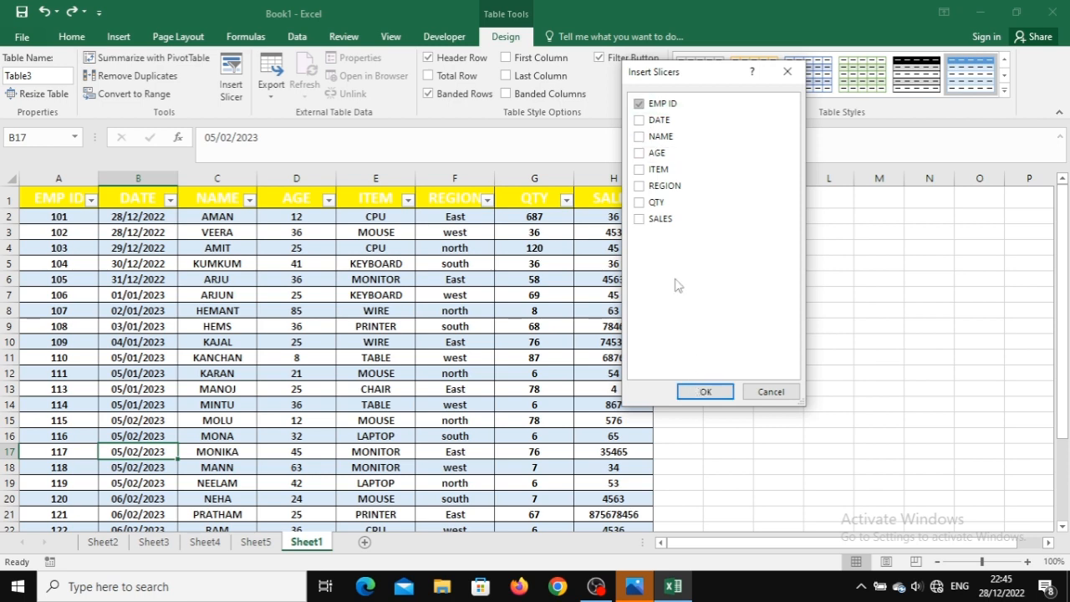
left_click(721, 391)
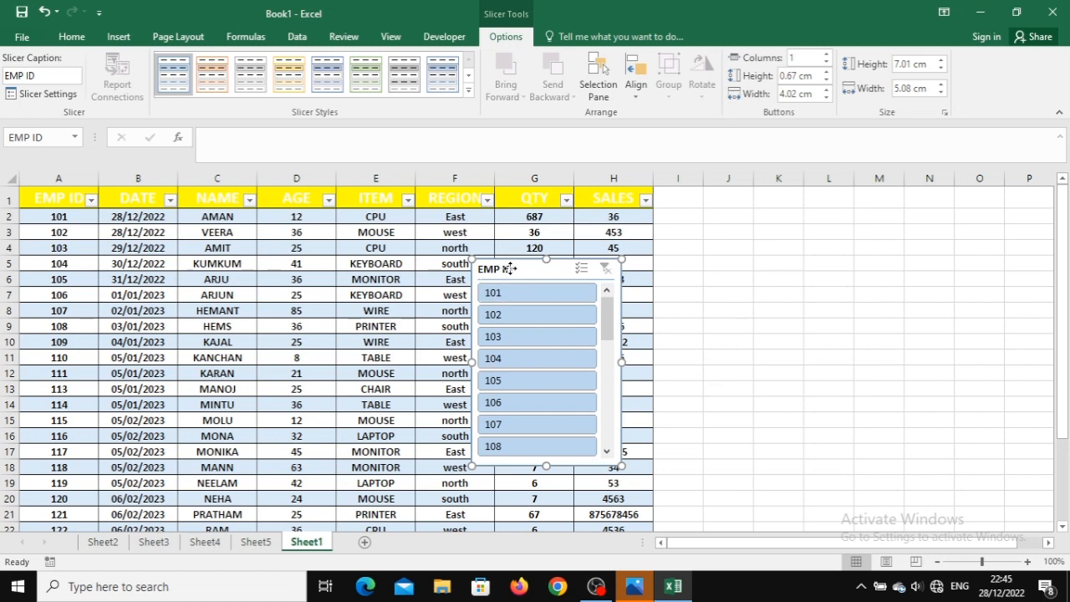
left_click_drag(509, 267, 772, 174)
left_click_drag(537, 269, 747, 257)
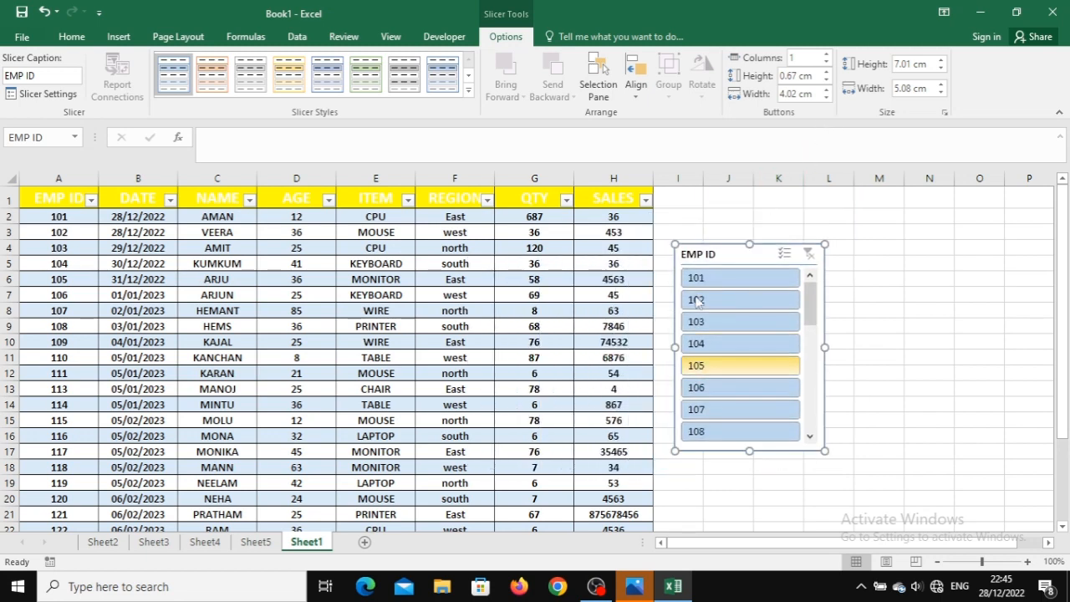
Filter the table with the EMP ID slicer to employee 101 and switch the filter to 102.
left_click(764, 281)
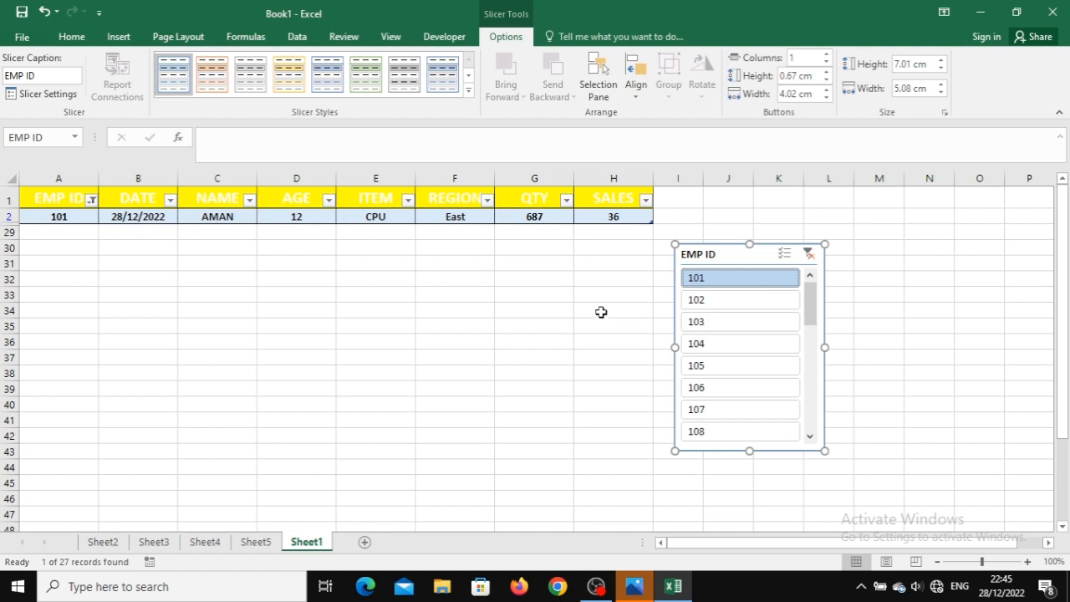
left_click(744, 303)
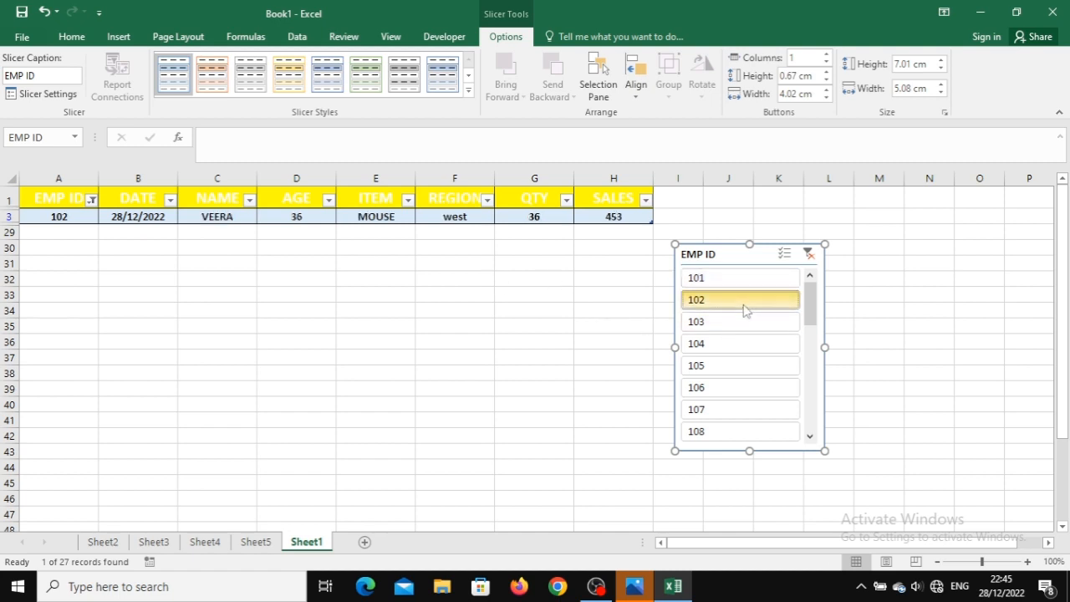
Filter the table with the EMP ID slicer to employees 103, 104 and 105 in turn, ending on 106.
left_click(742, 345)
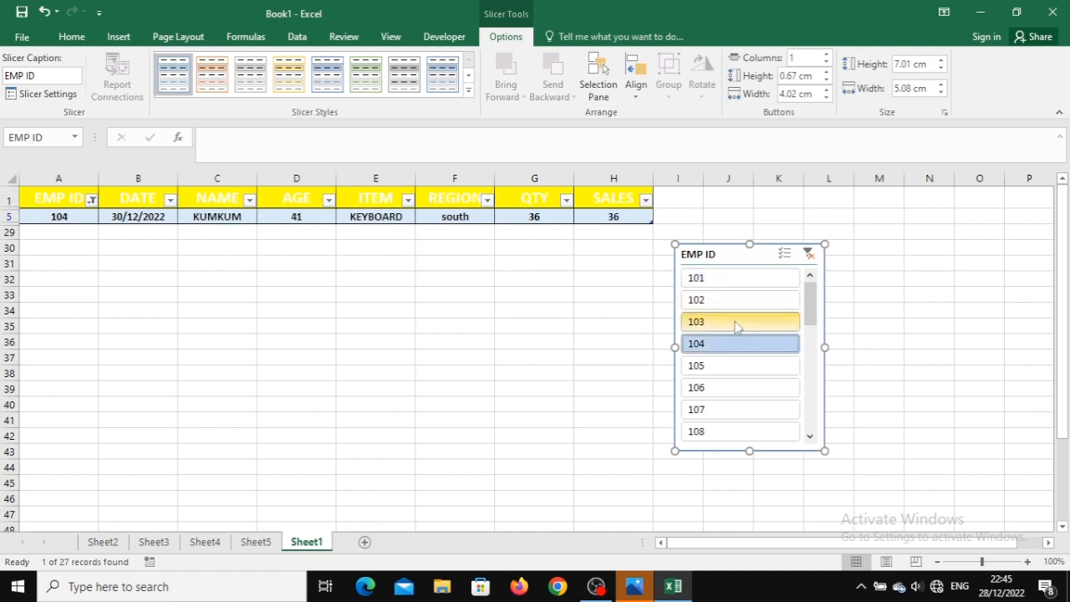
left_click(737, 325)
left_click(730, 347)
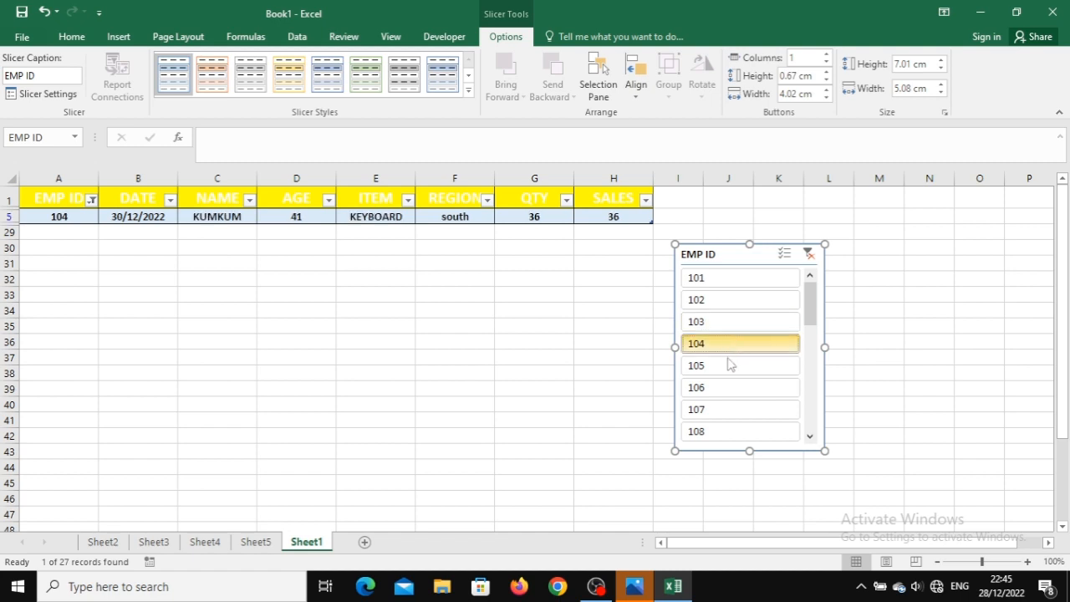
left_click(729, 371)
left_click(729, 389)
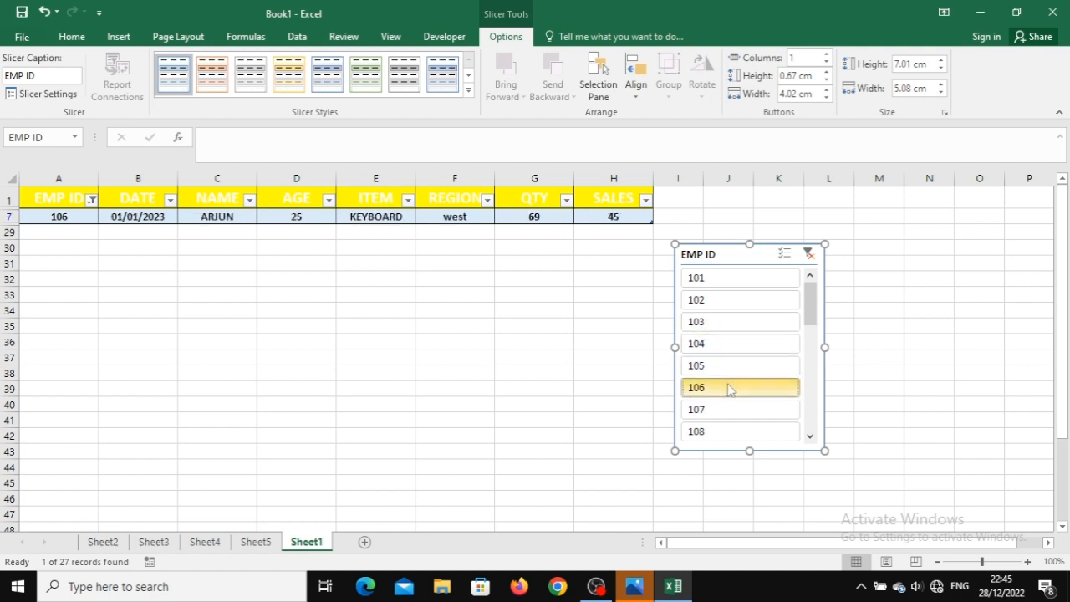
Delete the EMP ID slicer and reselect all values in the EMP ID column filter.
key("Delete")
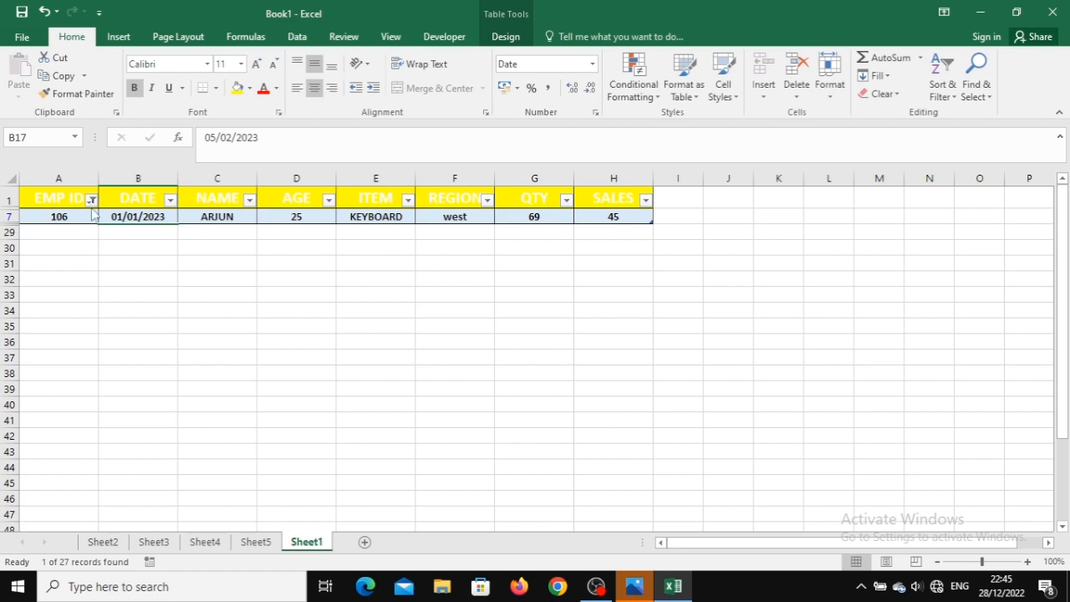
left_click_drag(91, 206, 91, 206)
left_click(91, 200)
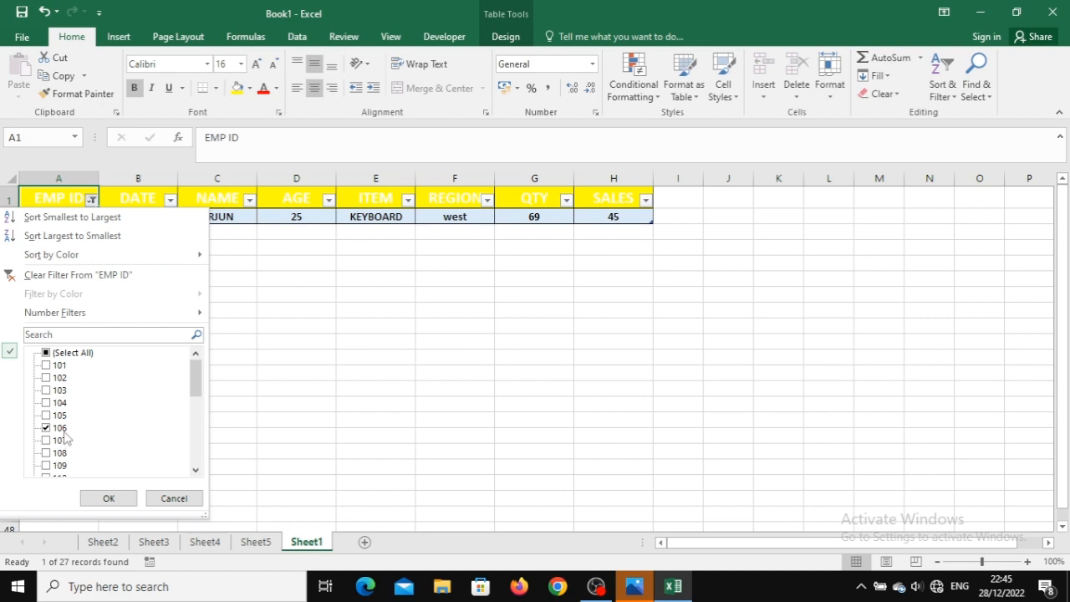
left_click(46, 353)
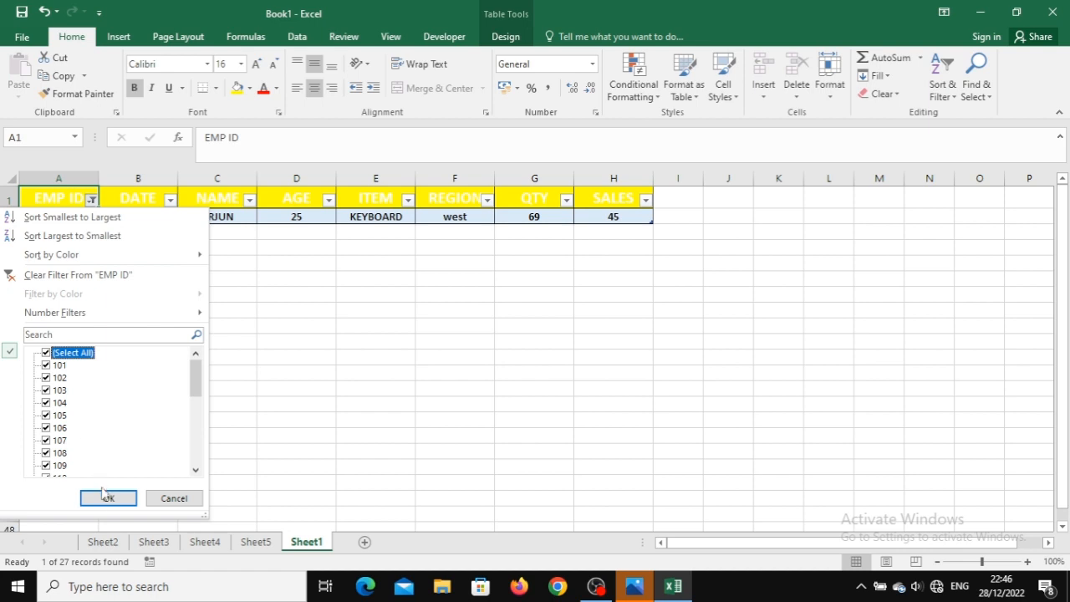
left_click(106, 497)
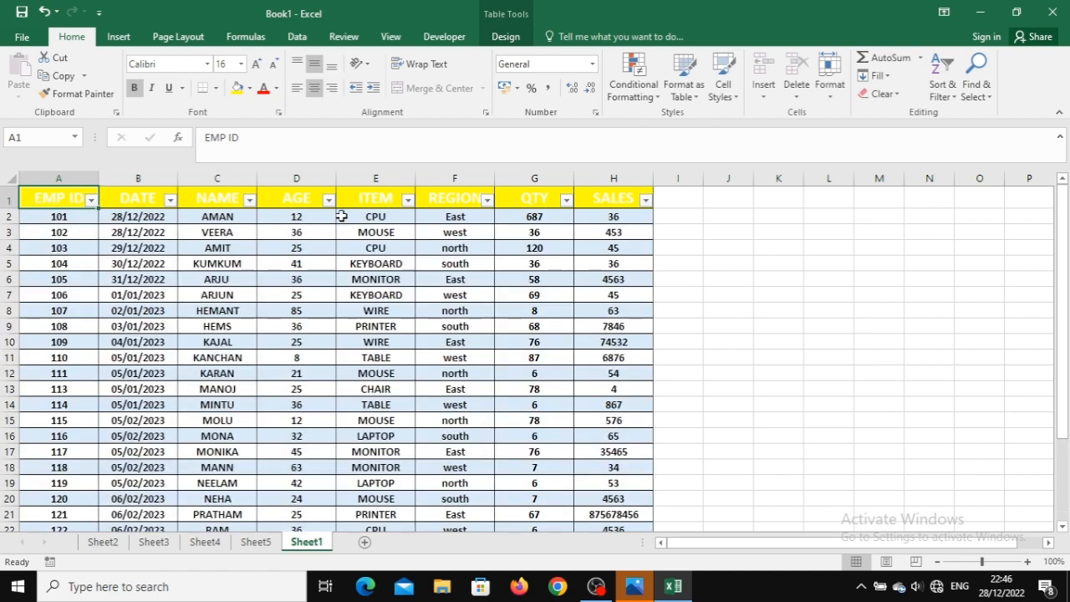
View the options for exporting the employee table to a SharePoint list and close the wizard without publishing.
left_click(495, 39)
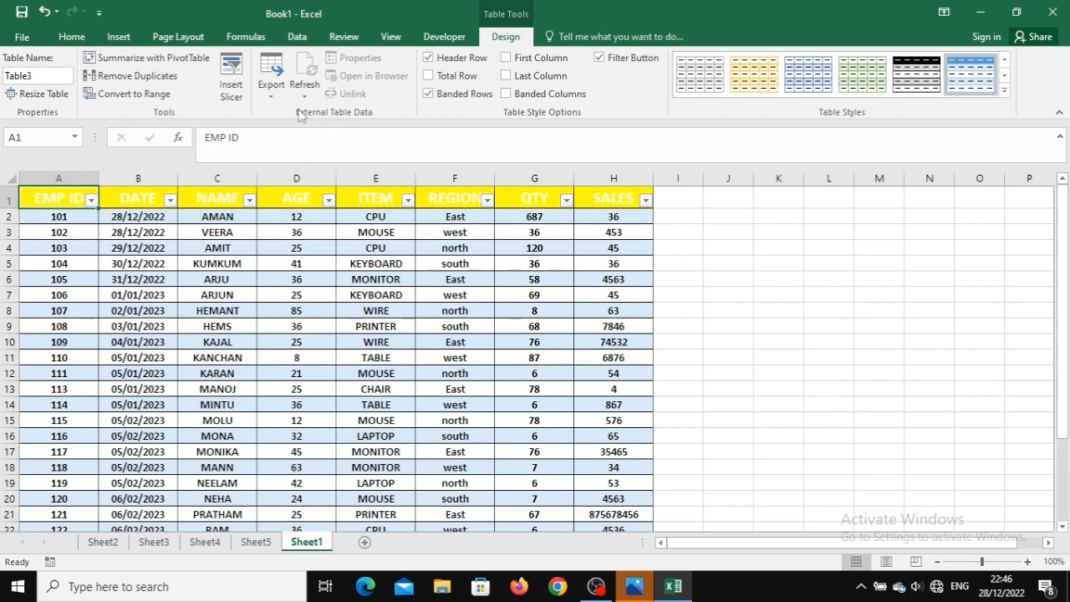
left_click(271, 93)
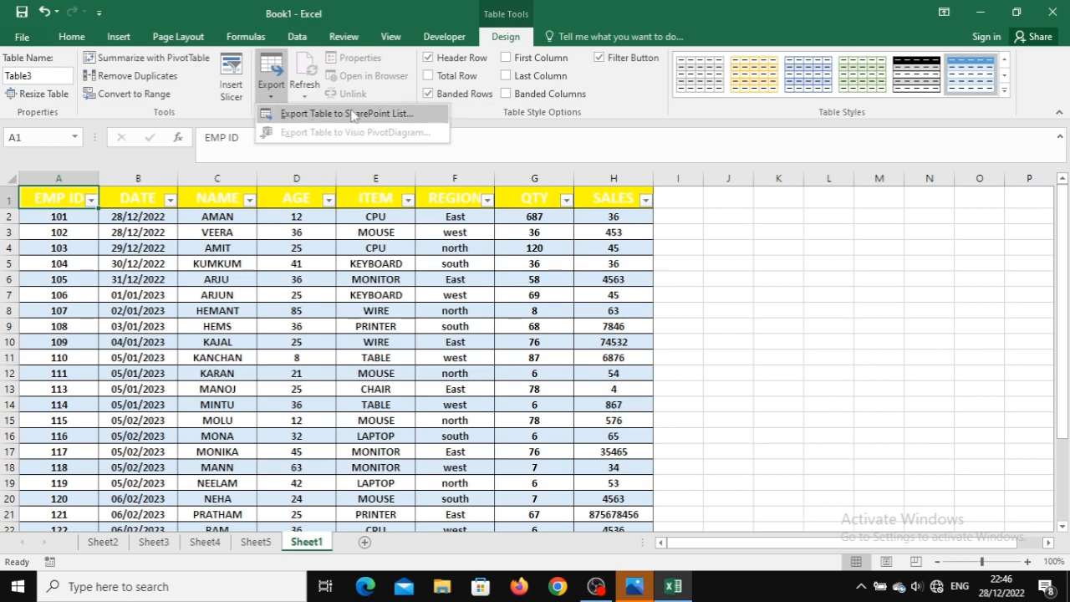
left_click(356, 115)
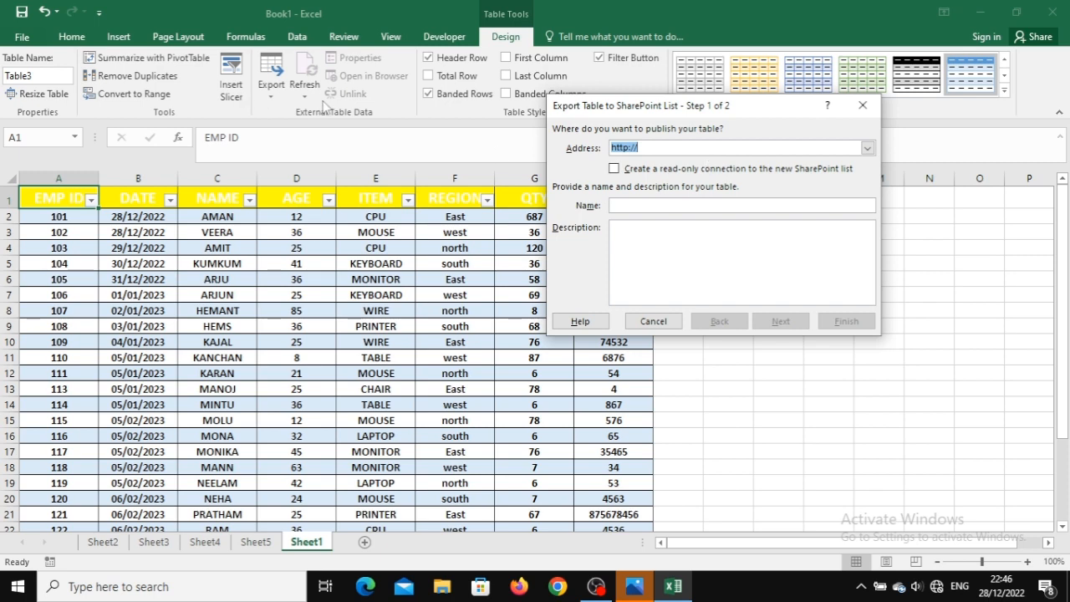
left_click(863, 105)
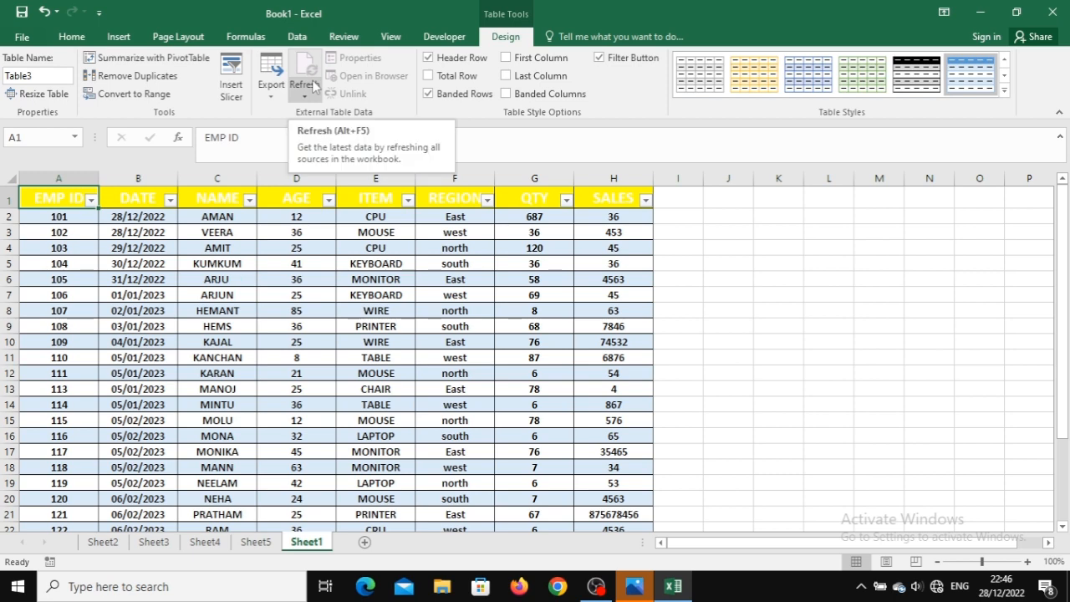
Toggle the employee table's header row off and back on.
left_click(428, 59)
left_click(428, 58)
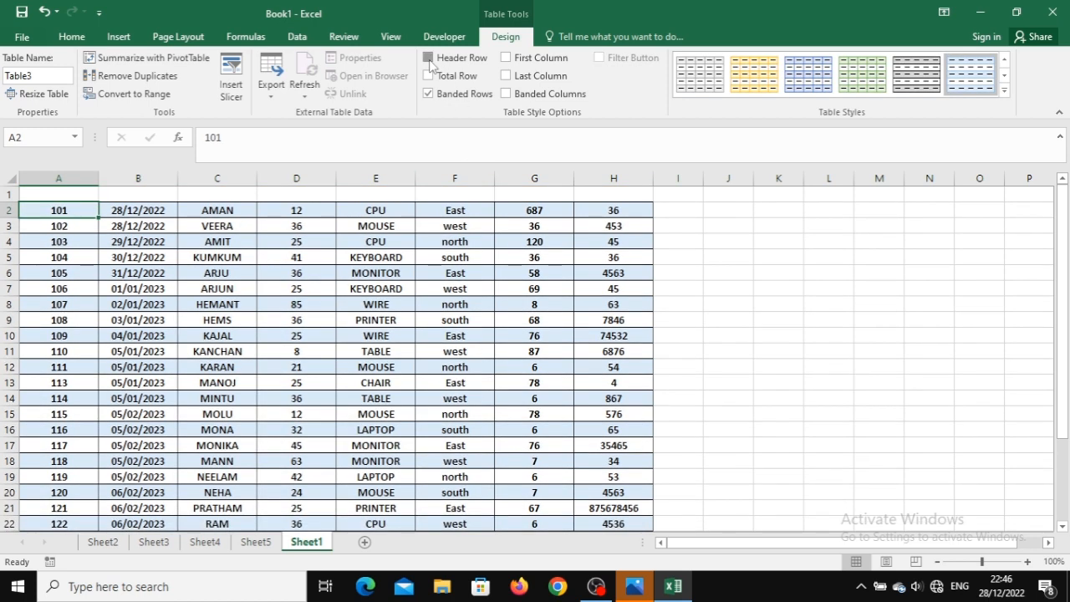
left_click(428, 58)
left_click(428, 59)
left_click(429, 59)
left_click(429, 60)
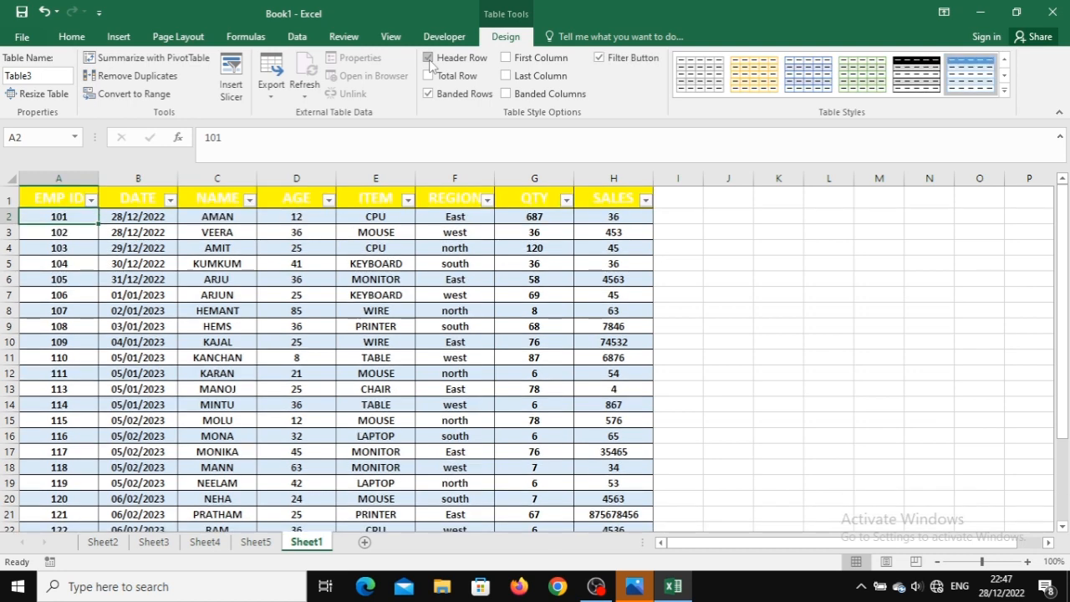
Toggle the employee table's total row on and off, checking the end of the table.
left_click(428, 77)
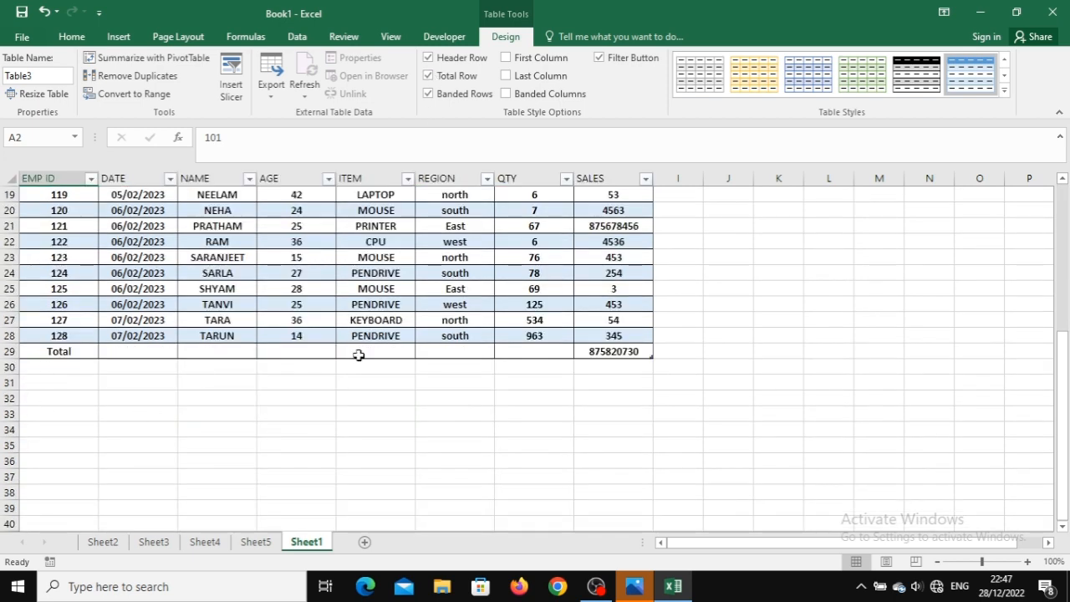
left_click(429, 77)
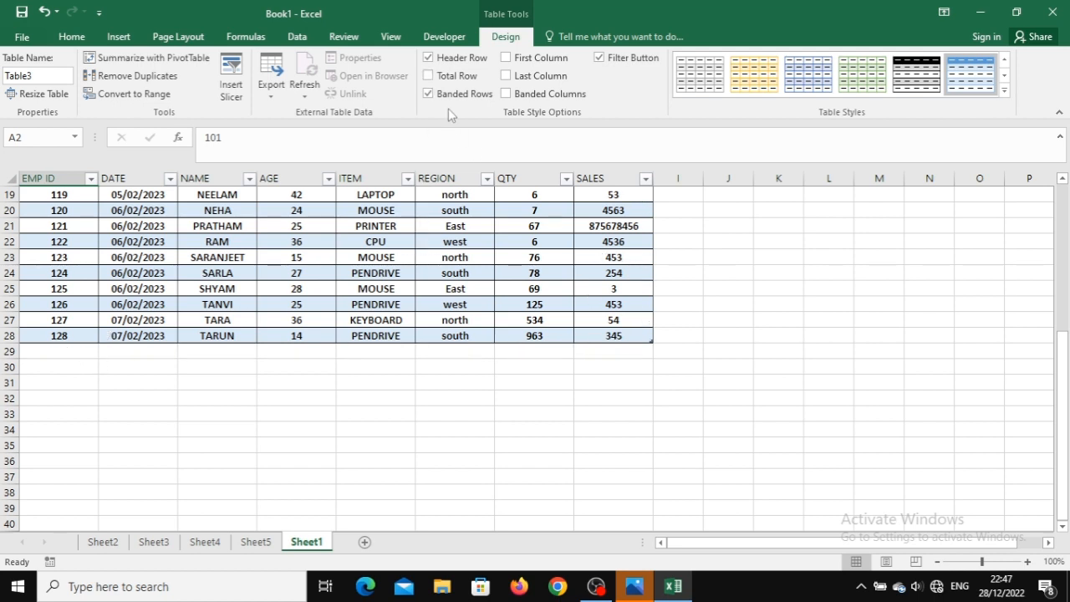
left_click(429, 77)
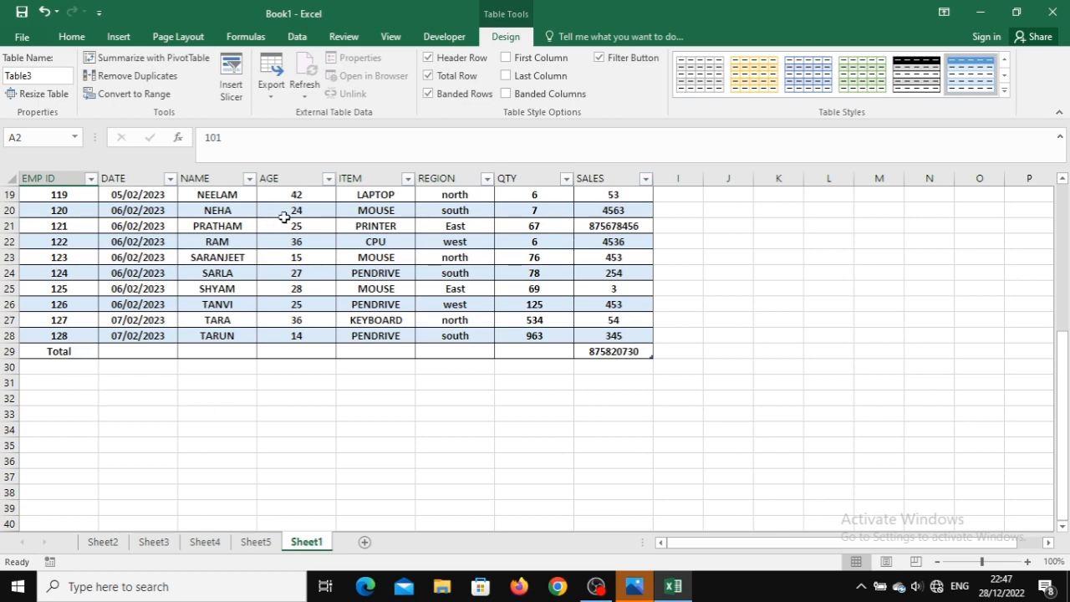
scroll(330, 255, "up", 5)
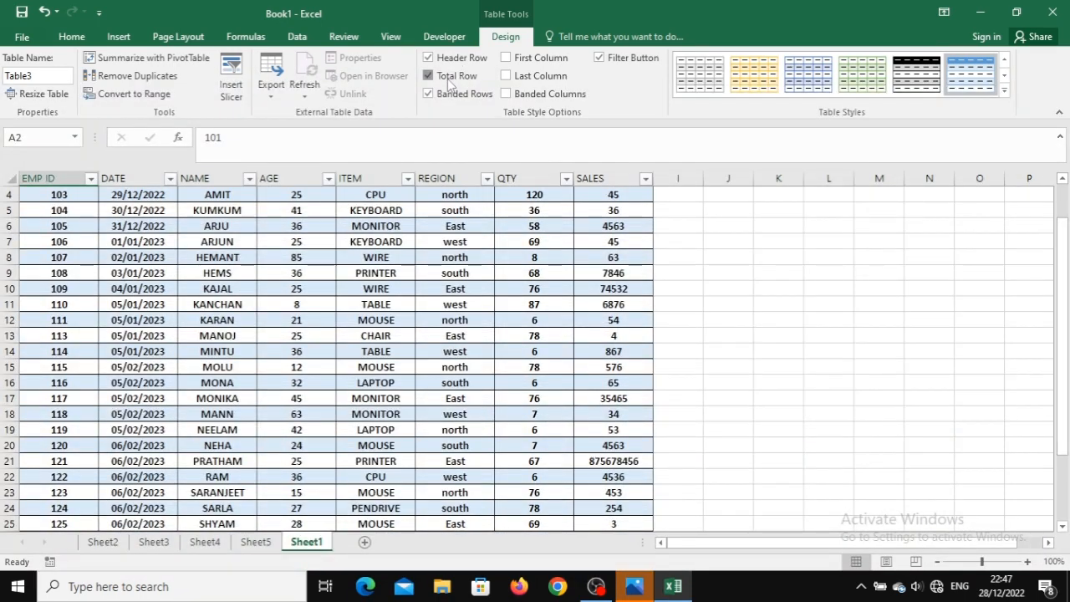
left_click(429, 76)
scroll(393, 298, "down", 6)
scroll(393, 299, "up", 7)
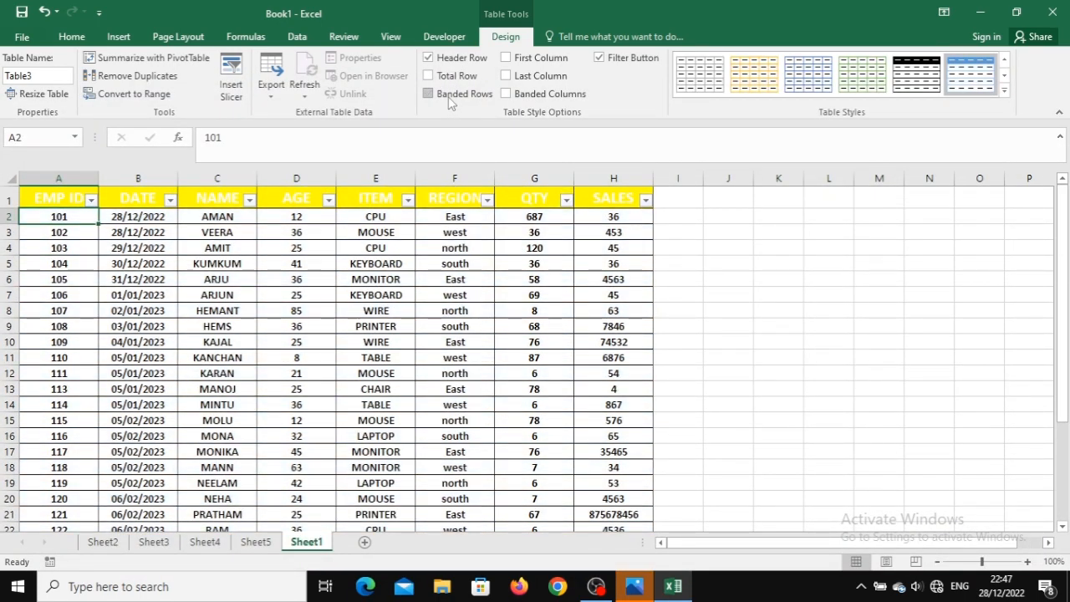
Toggle the table's banded rows and first column formatting, restoring banded rows on and first column off.
left_click(449, 98)
left_click(428, 93)
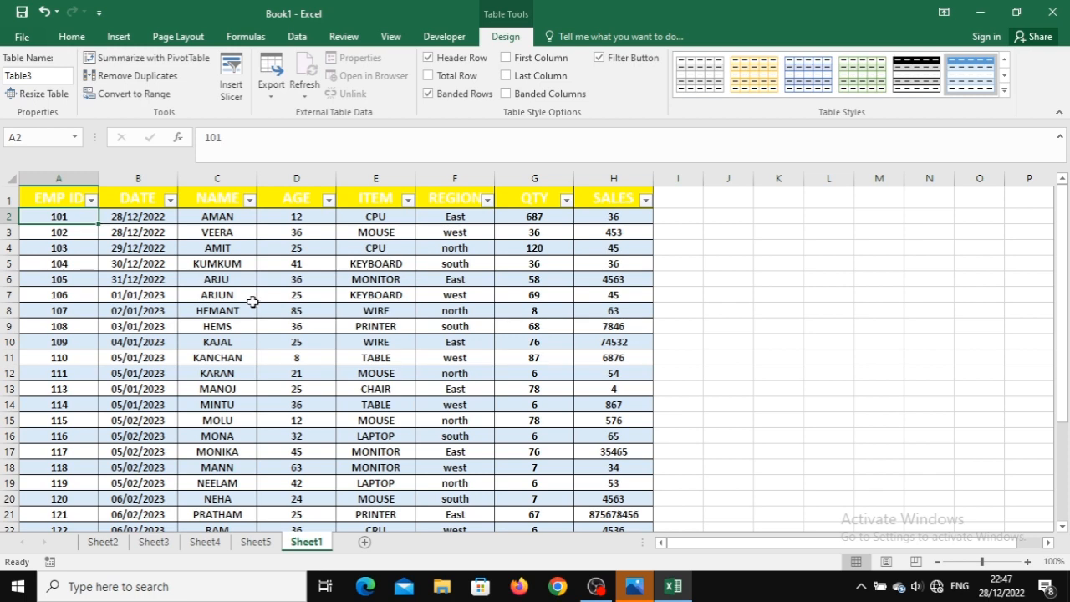
left_click(544, 63)
left_click(539, 66)
left_click(539, 66)
Turn on First Column formatting for the employee table and apply Table Style Medium 12.
left_click(1004, 89)
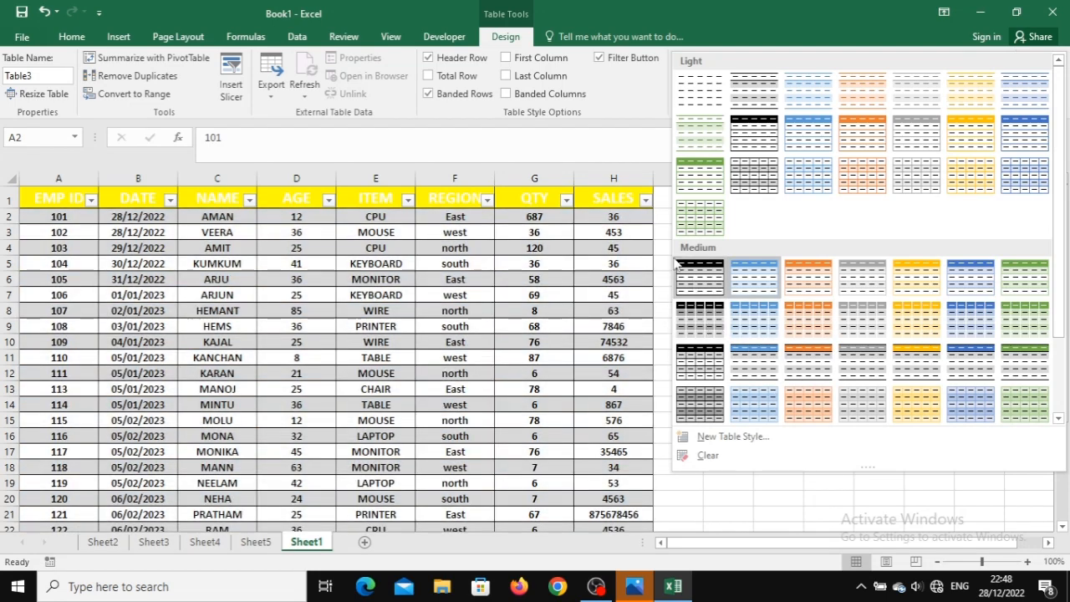
left_click(780, 283)
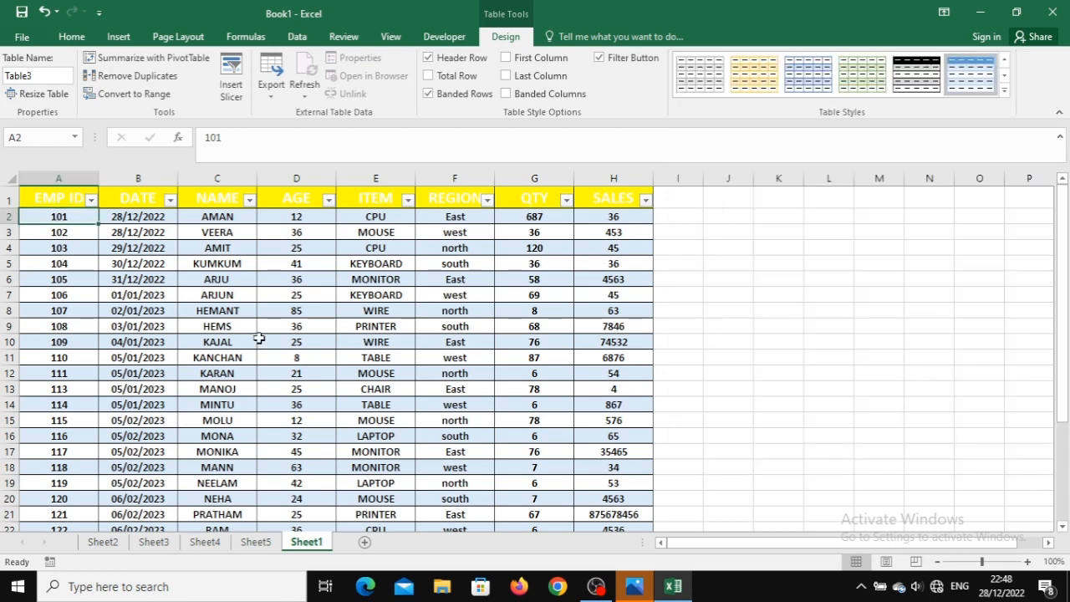
left_click(234, 309)
key("ctrl+a")
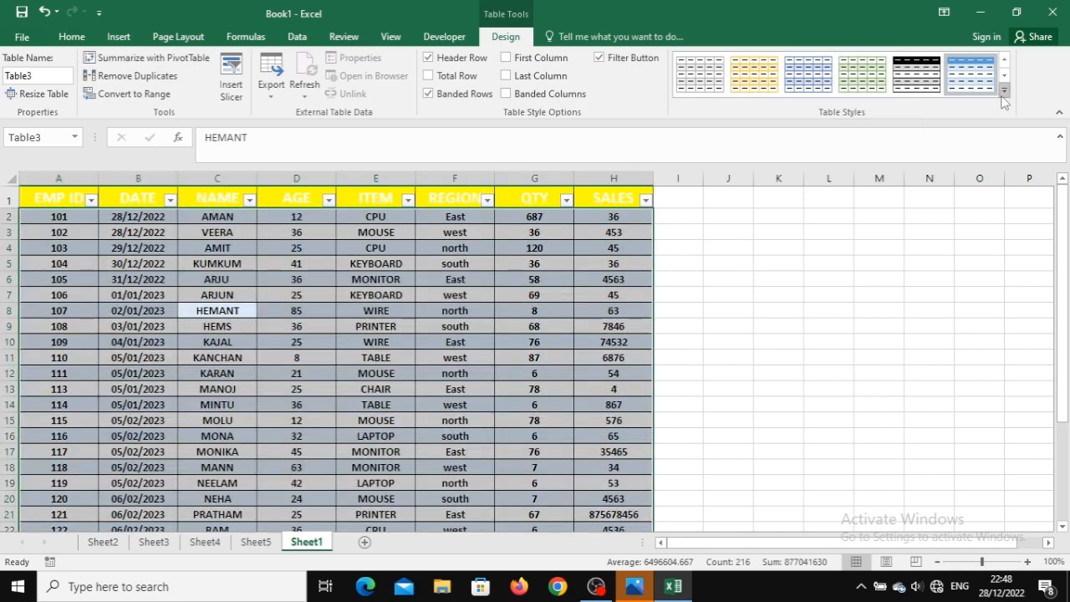
left_click(1003, 92)
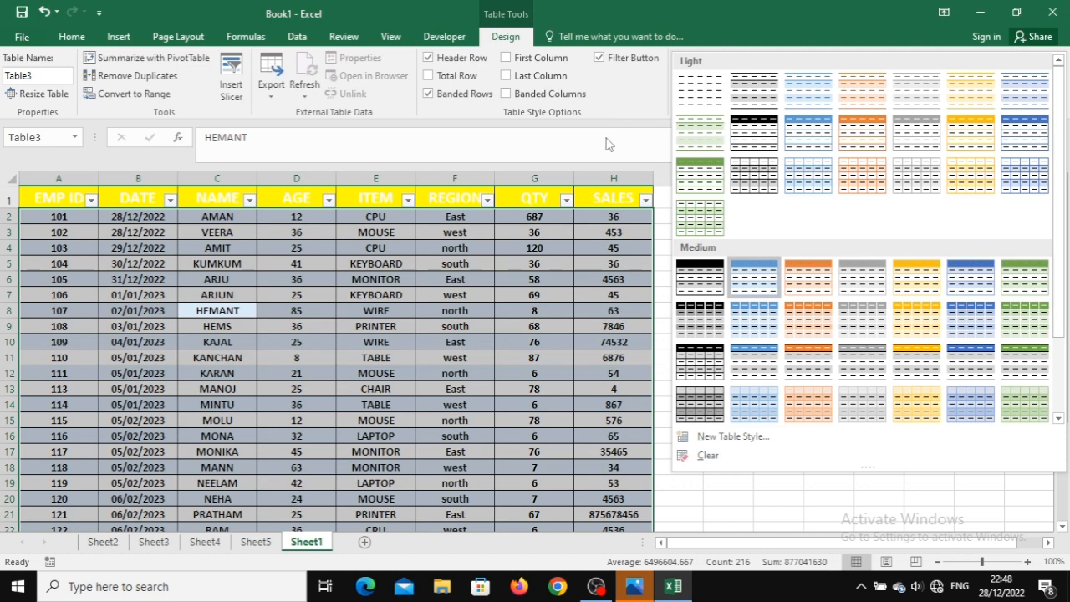
left_click(608, 154)
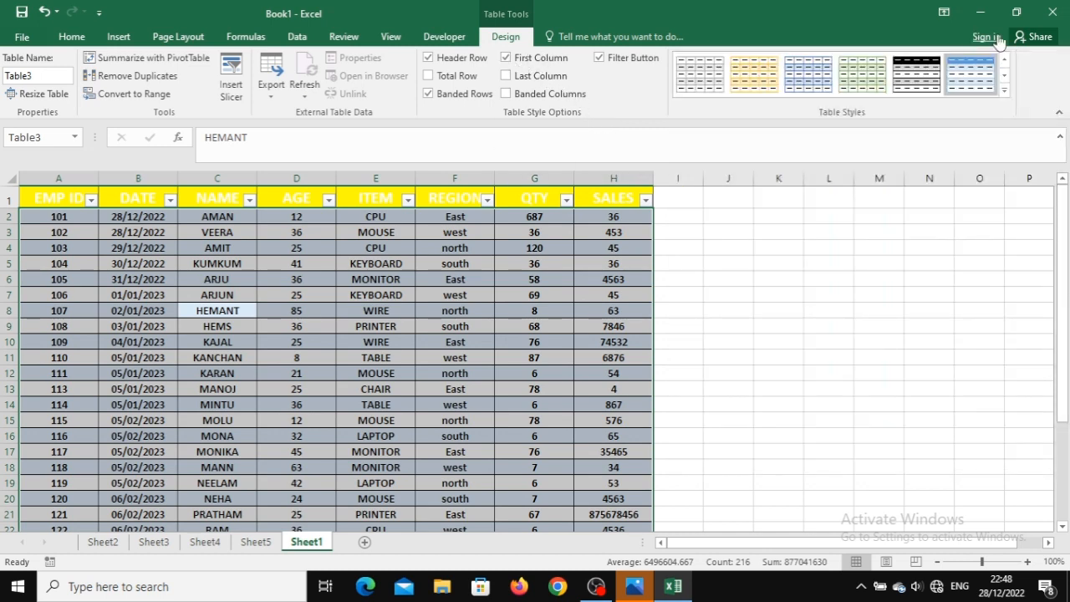
left_click(1006, 90)
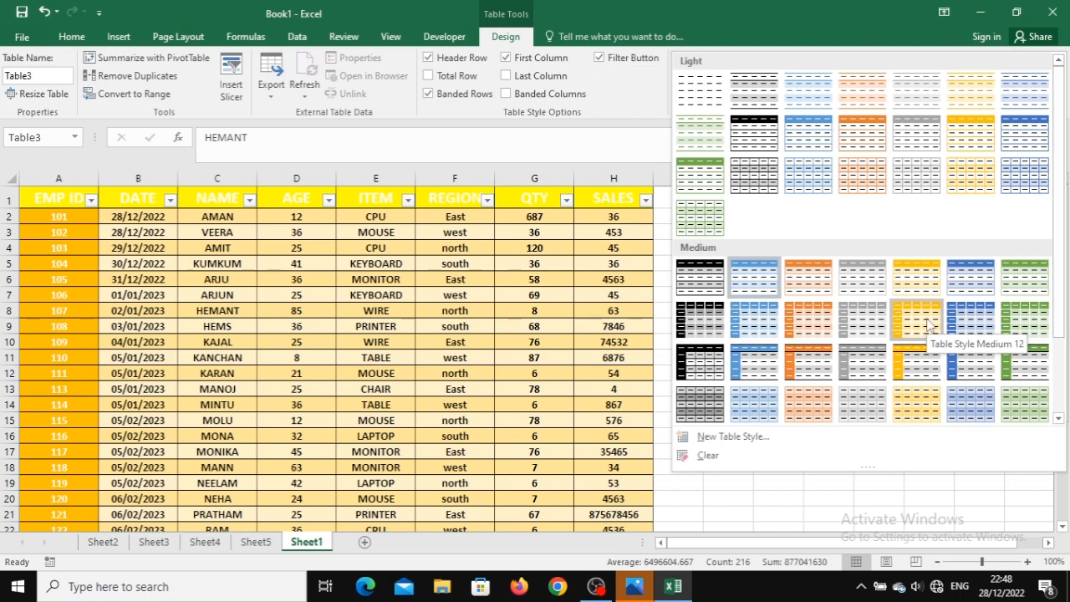
left_click(928, 325)
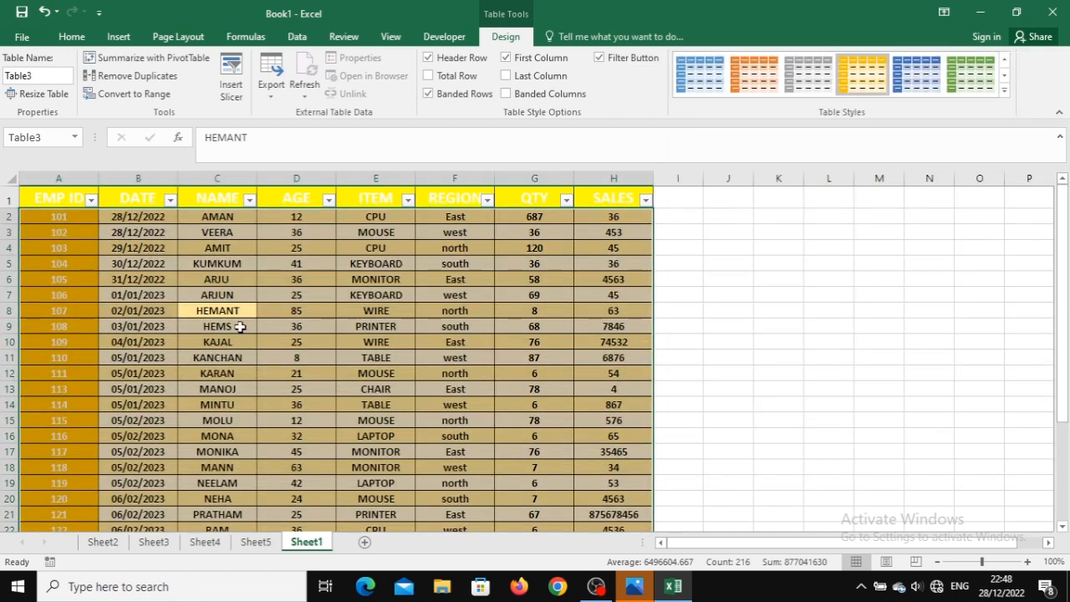
left_click(284, 262)
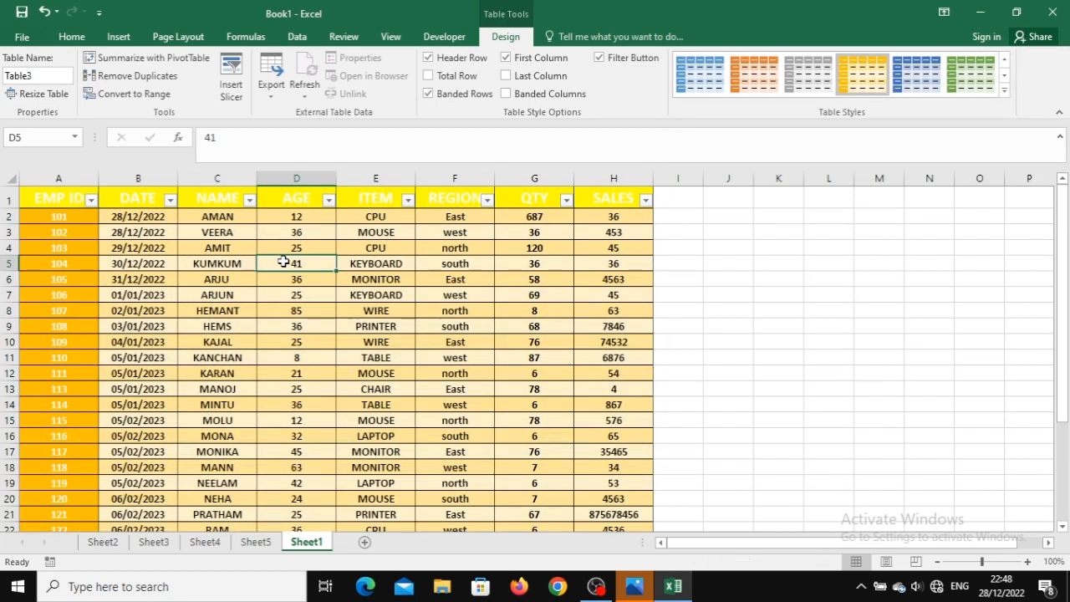
Toggle First Column formatting off and back on, and turn on Last Column formatting for the employee table.
left_click(506, 58)
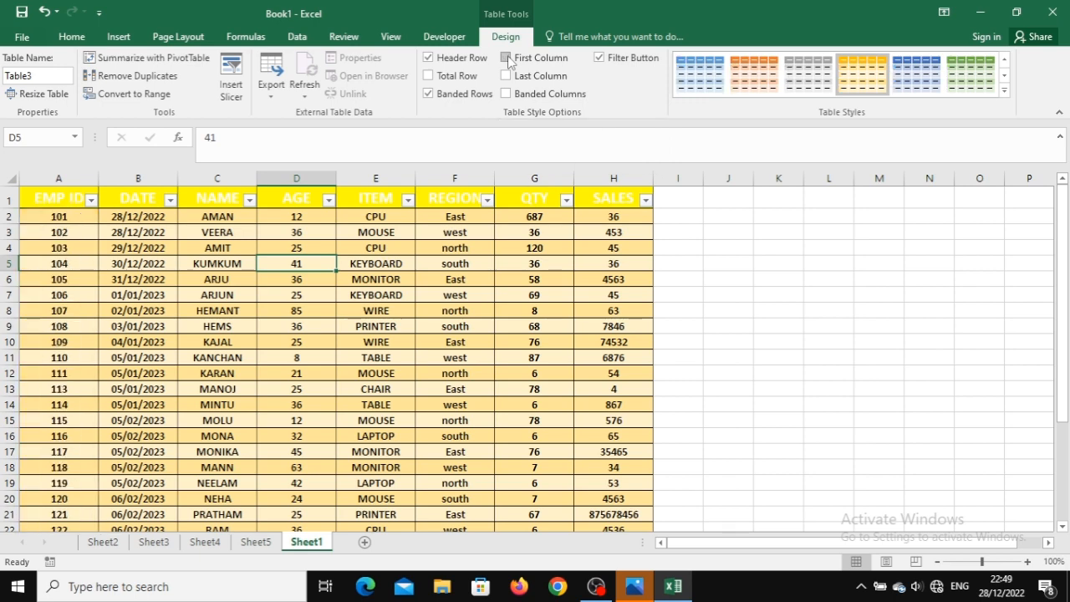
left_click(506, 59)
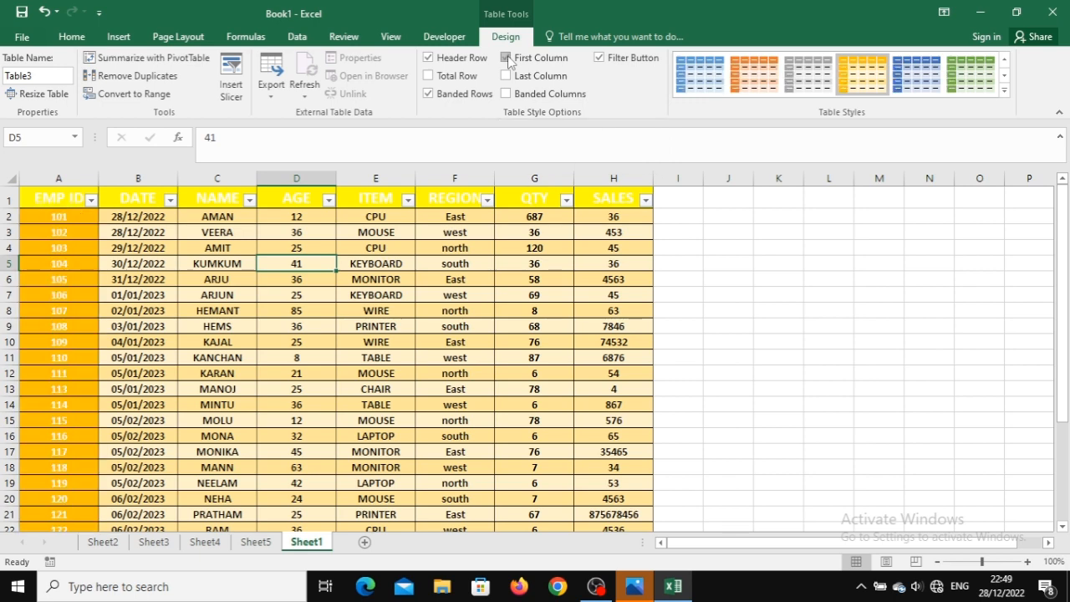
left_click(507, 76)
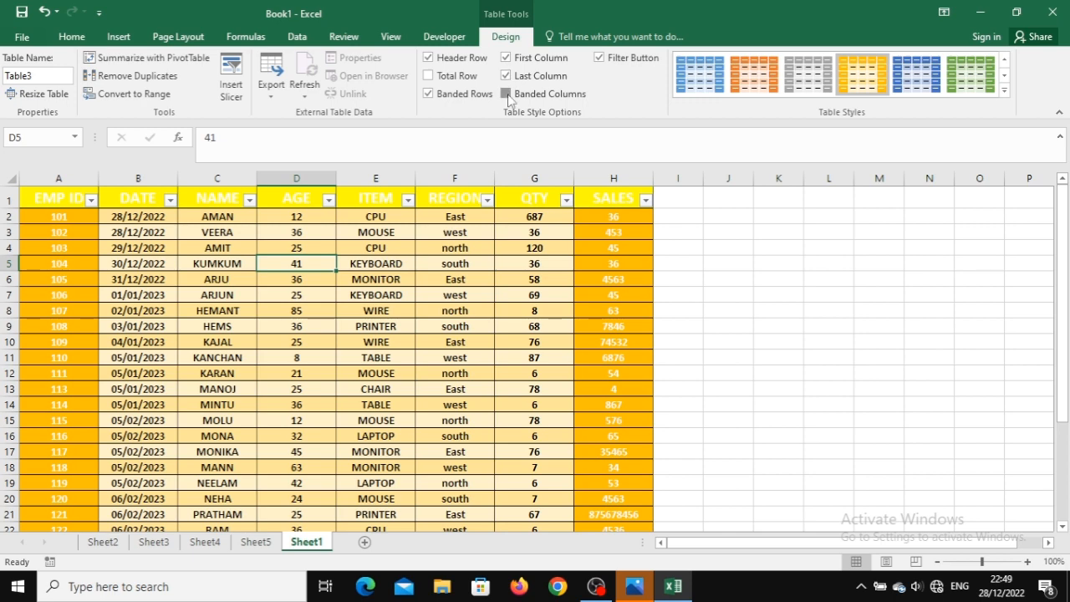
Toggle Banded Columns formatting on the employee table to compare the shading, leaving it on.
left_click(507, 93)
left_click(508, 94)
left_click(507, 94)
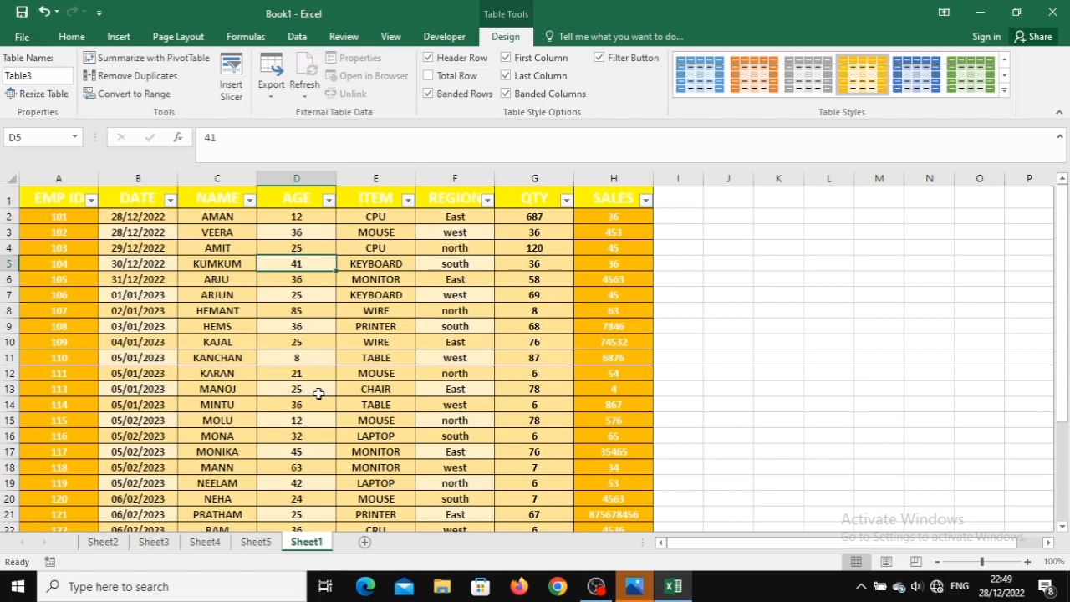
left_click(533, 95)
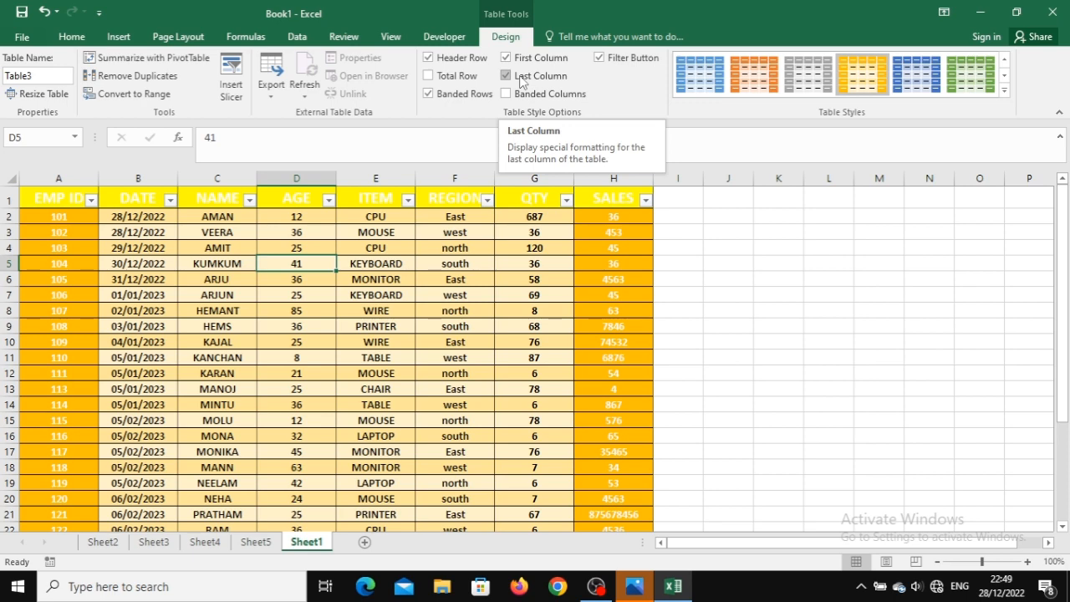
left_click(522, 93)
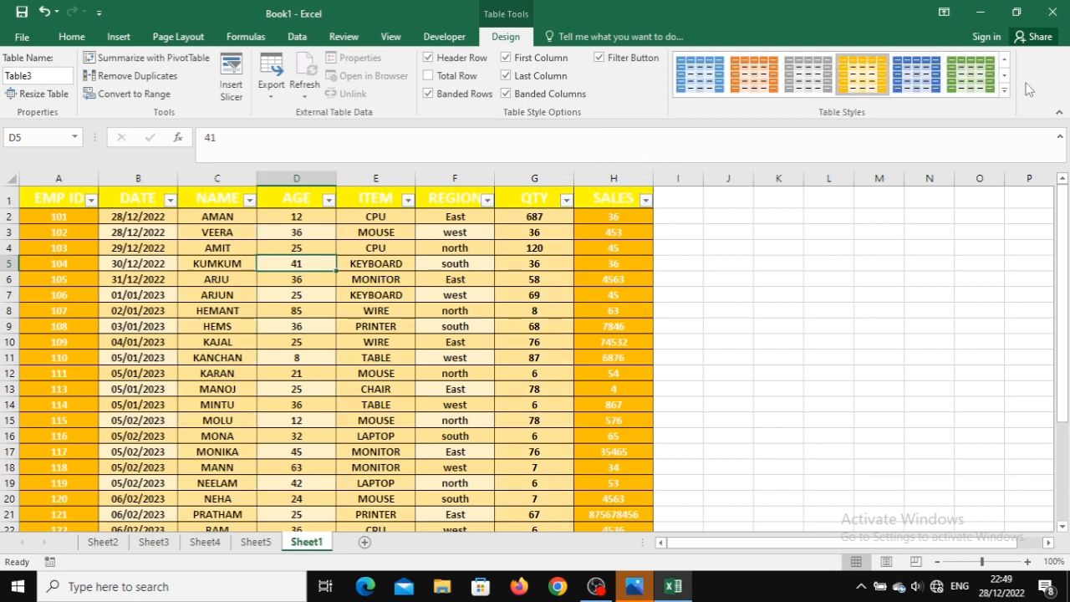
Apply the black table style from the second row of the Medium styles to the employee table.
left_click(1004, 90)
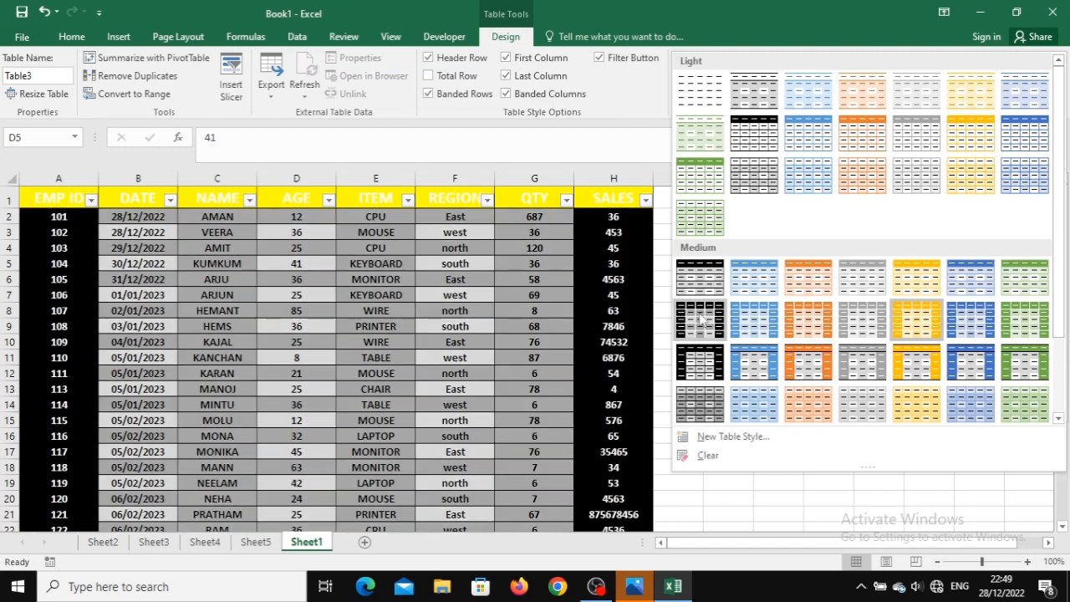
left_click(701, 318)
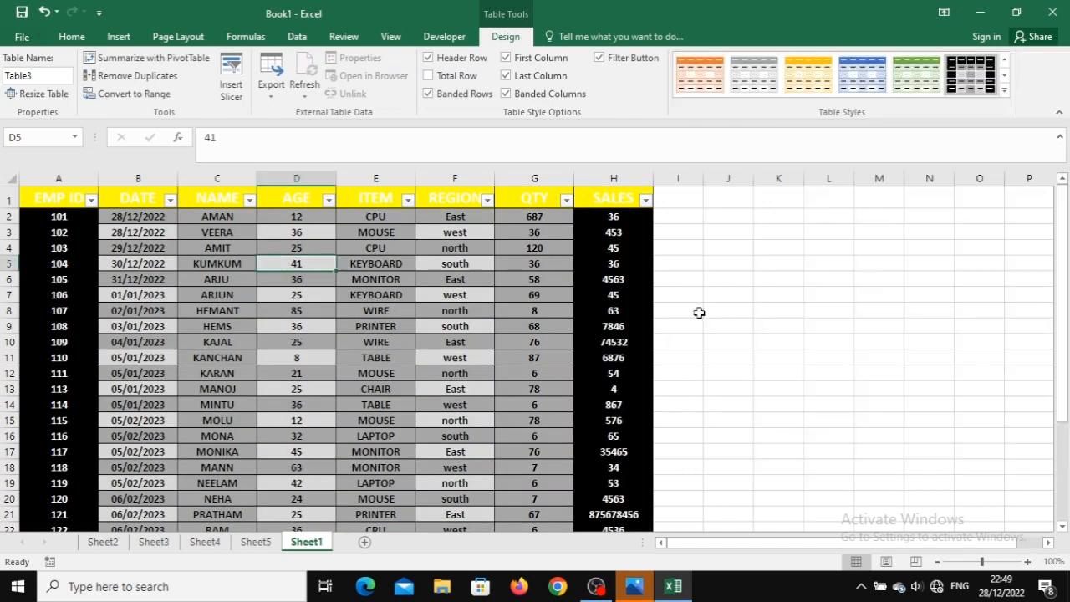
Select cell F10 in the employee table and display the commands for inserting objects.
left_click(466, 343)
left_click(117, 37)
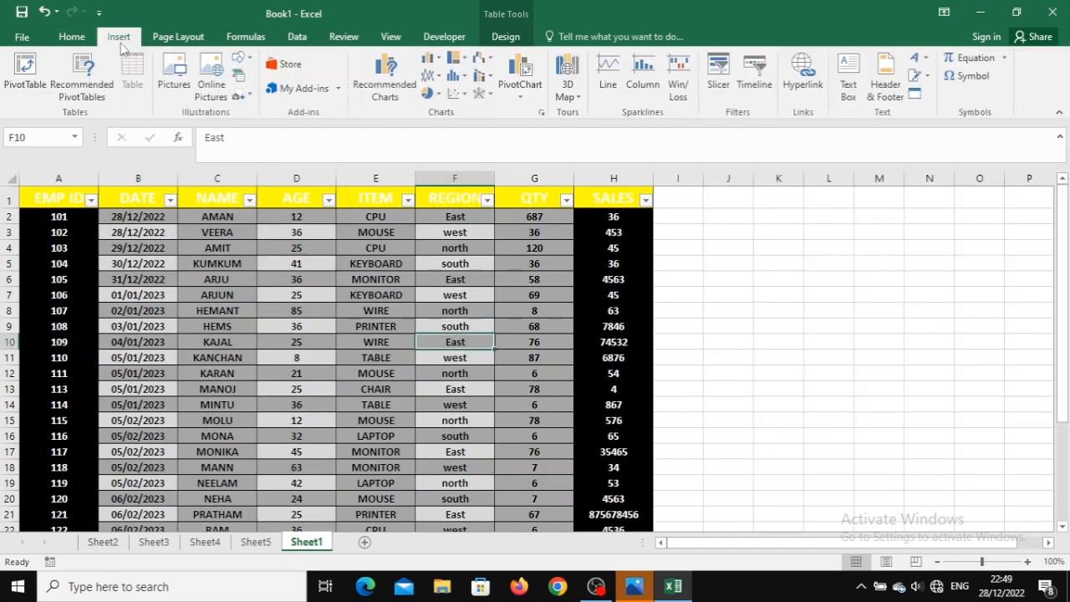